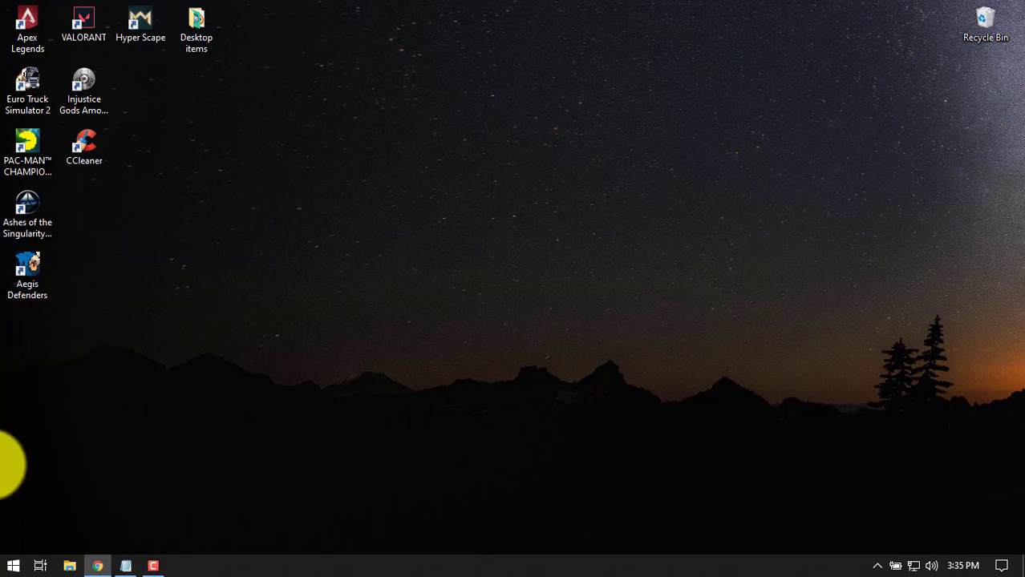
# Step: Open System Properties by searching for sysdm.cpl, and bring up the Performance settings from its advanced options
pyautogui.click(12, 565)
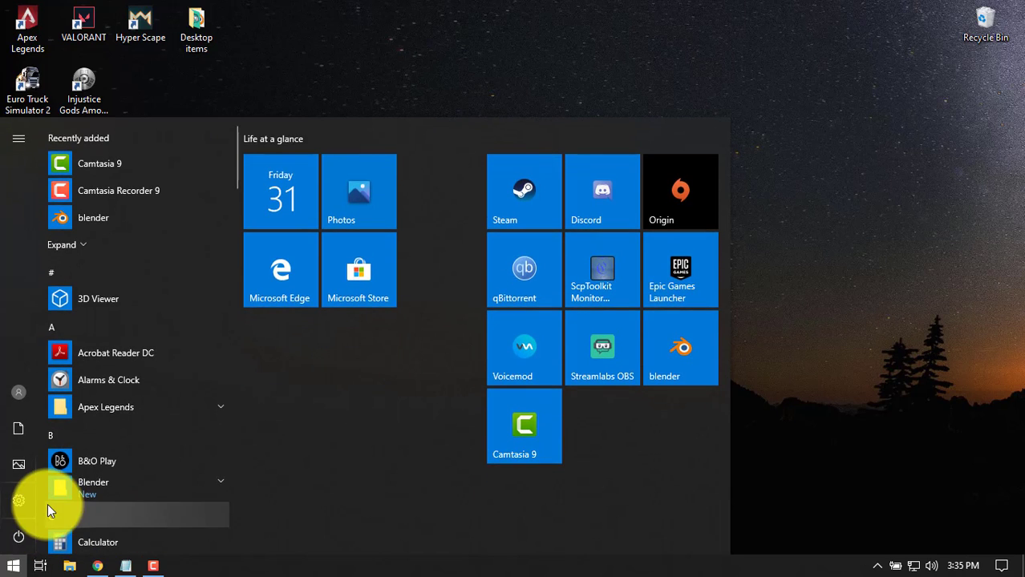
pyautogui.write('sys')
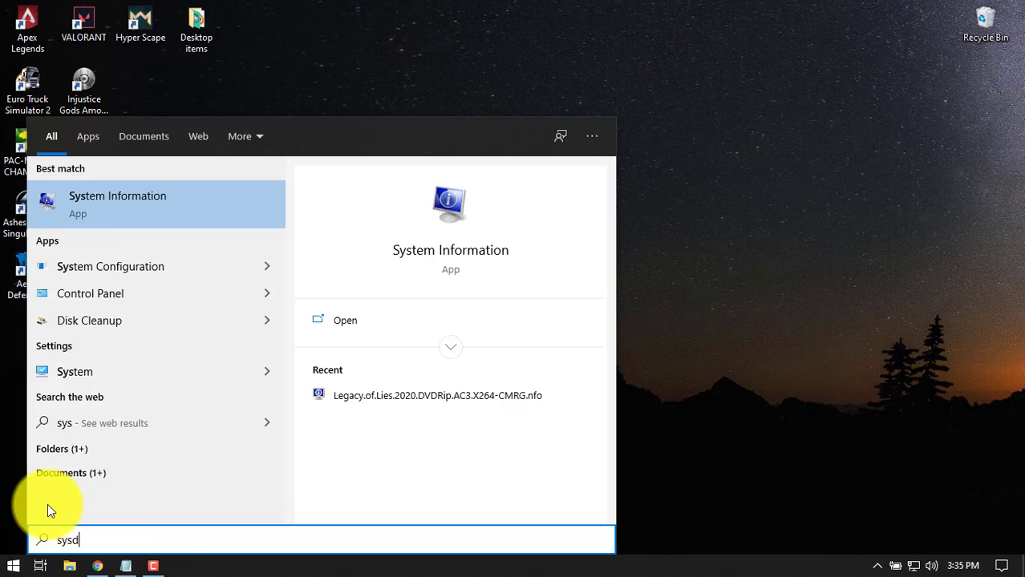
pyautogui.write('dm')
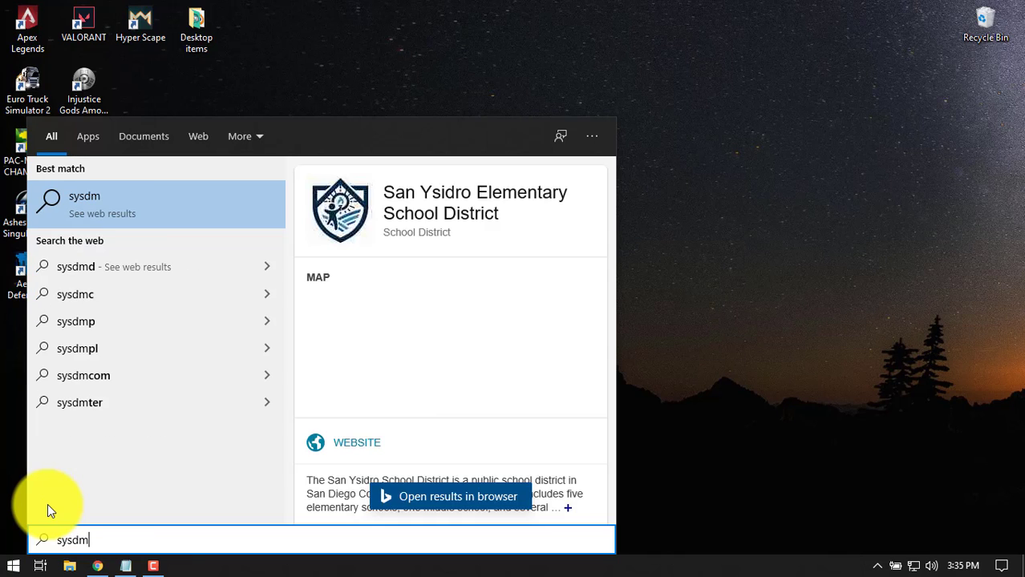
pyautogui.write('.cpl')
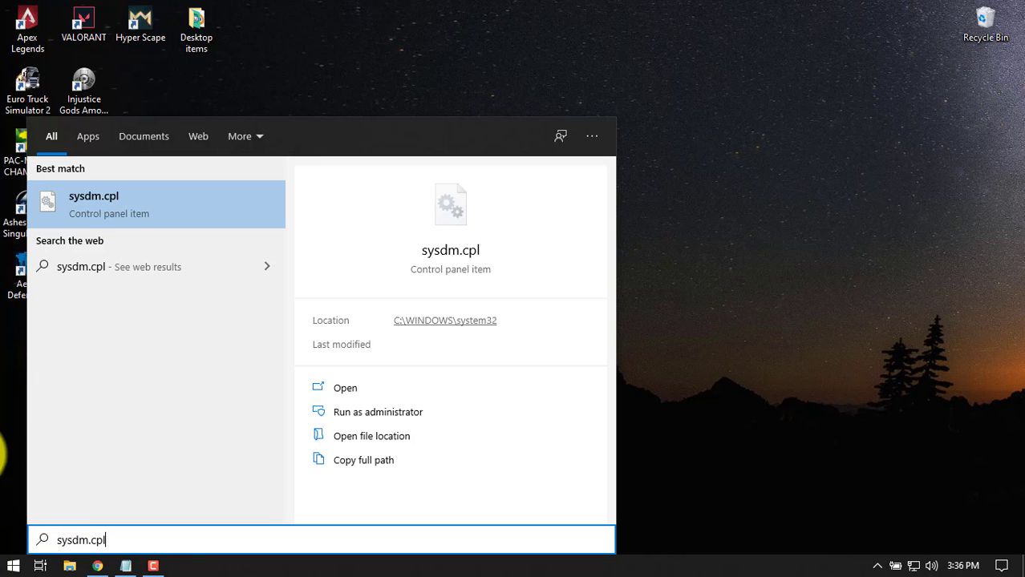
pyautogui.click(70, 220)
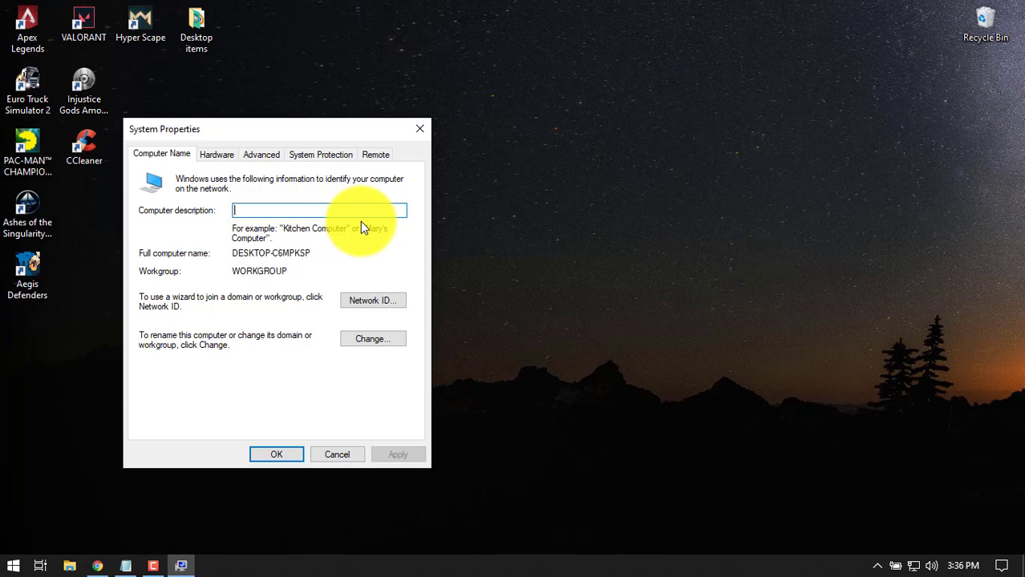
pyautogui.click(263, 155)
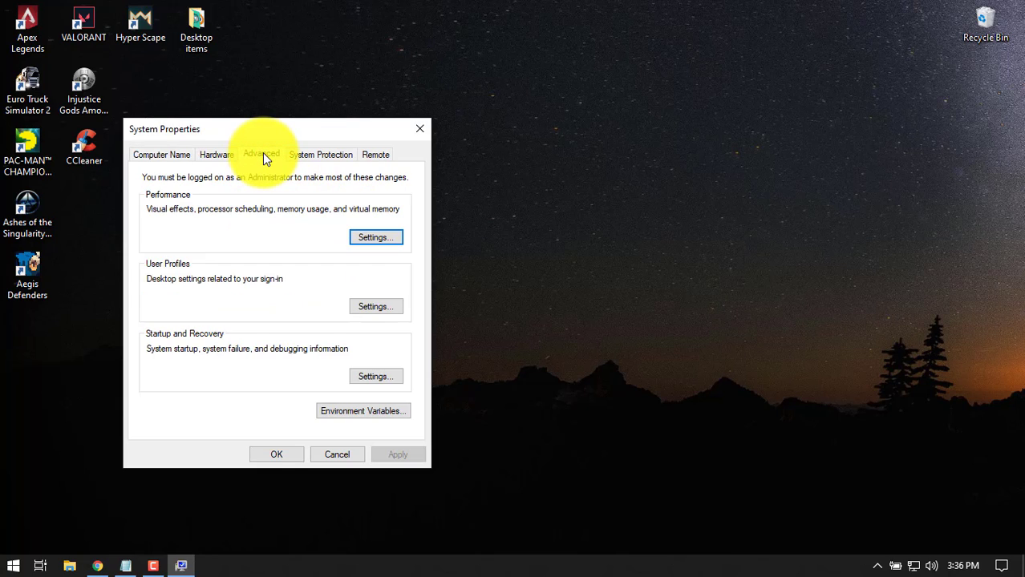
pyautogui.click(378, 236)
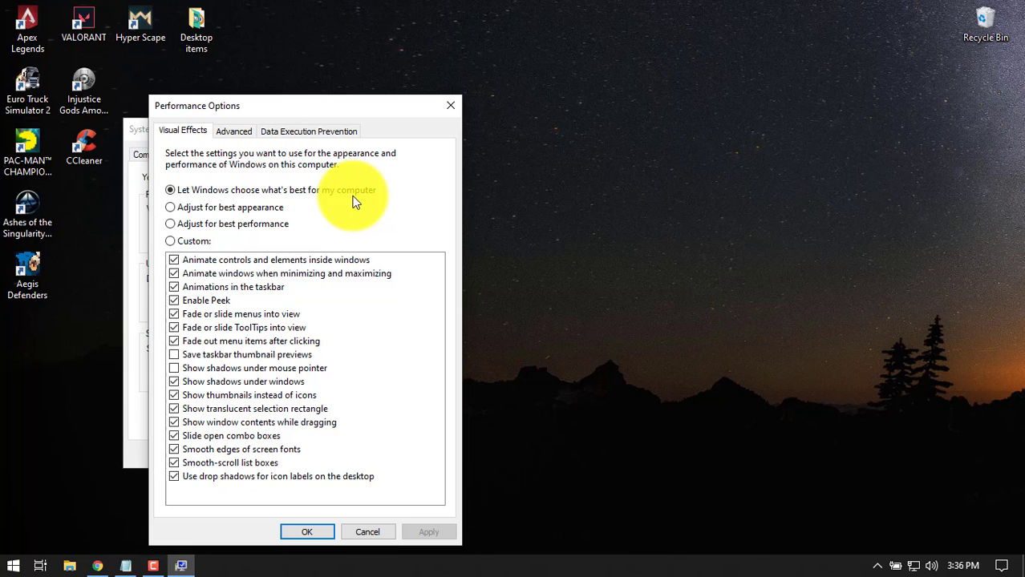
# Step: Set the visual effects to "Adjust for best performance" after trying "Adjust for best appearance", and apply the setting
pyautogui.click(170, 208)
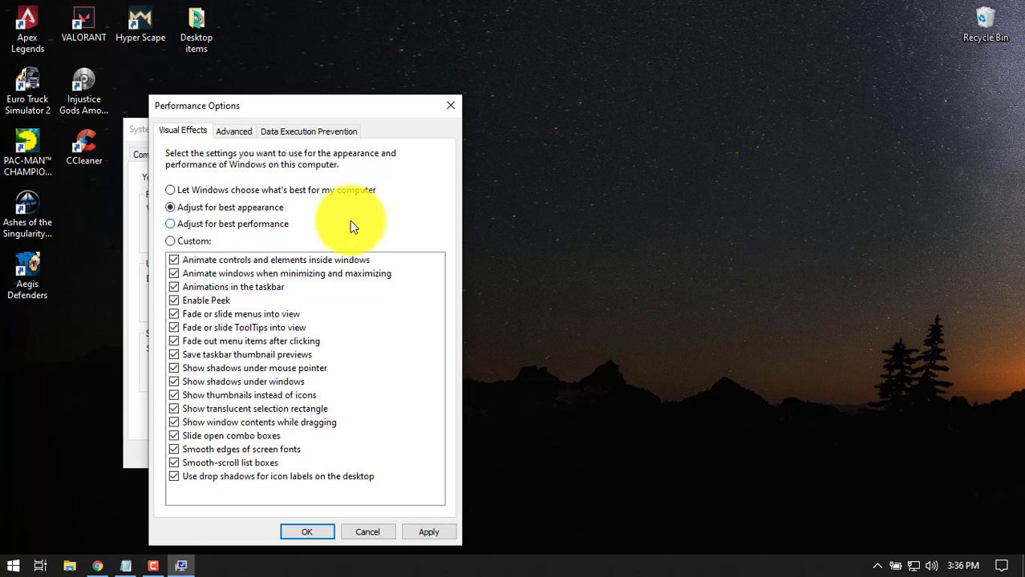
pyautogui.click(170, 225)
pyautogui.click(177, 206)
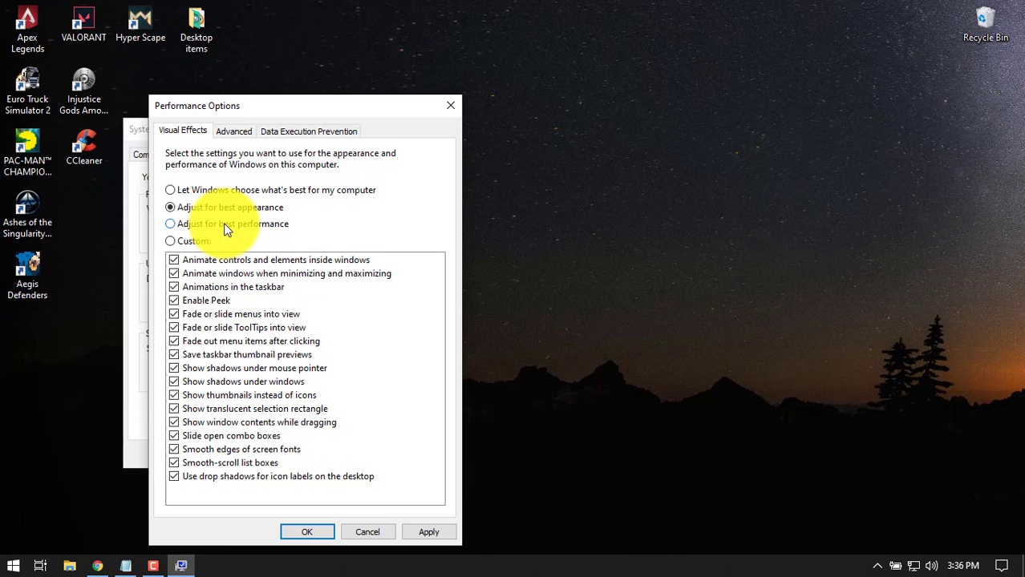
pyautogui.click(213, 225)
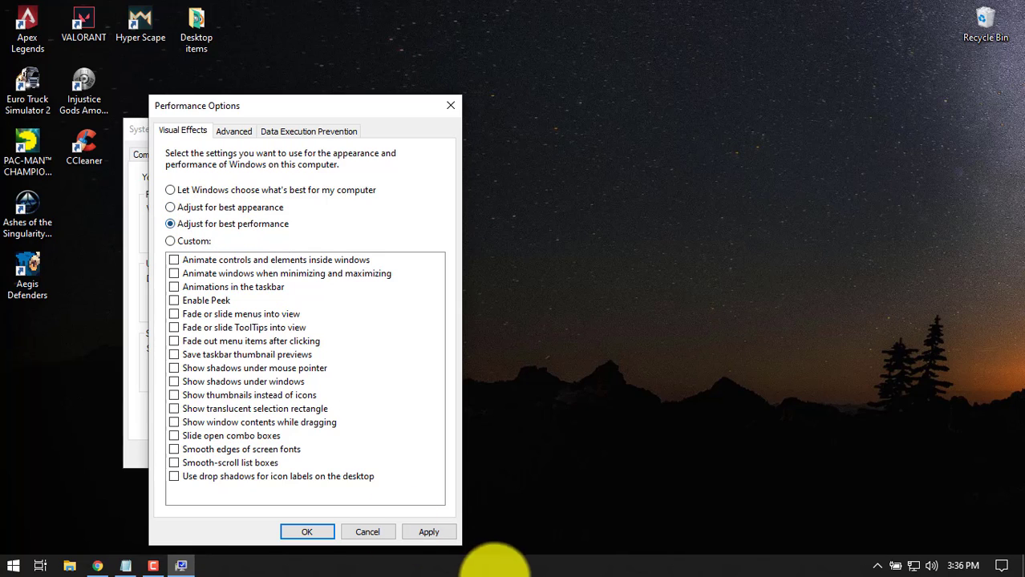
pyautogui.click(433, 533)
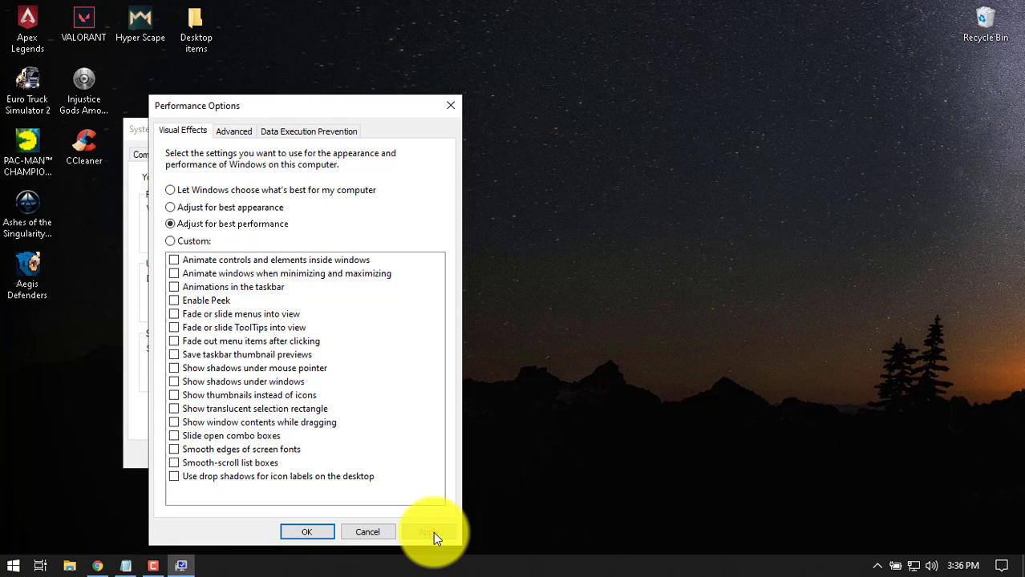
# Step: Check how the Start menu, the desktop context menu and a File Explorer window respond with the visual effects off
pyautogui.click(13, 565)
pyautogui.click(13, 566)
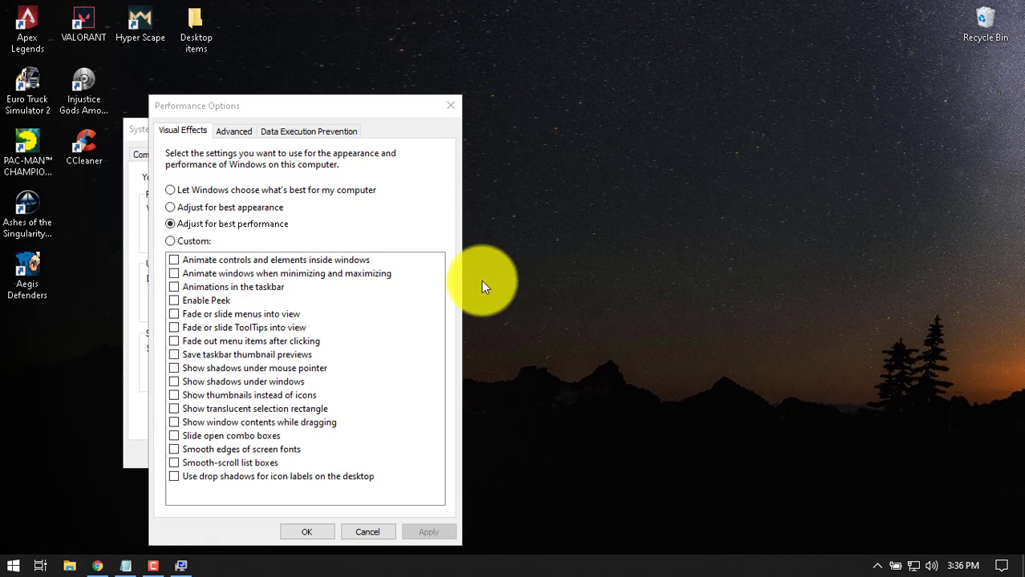
pyautogui.rightClick(501, 258)
pyautogui.click(542, 293)
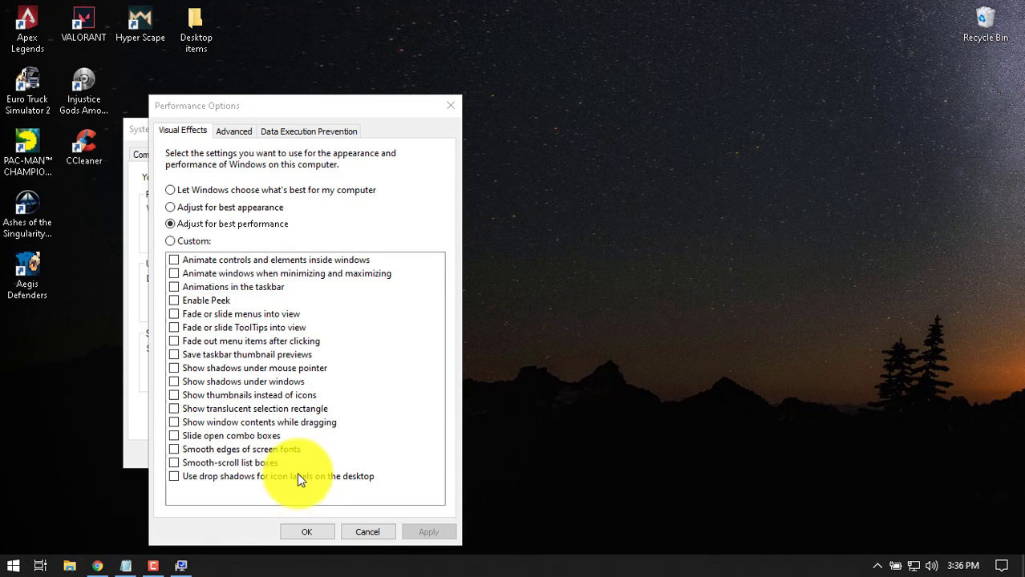
pyautogui.press('super+e')
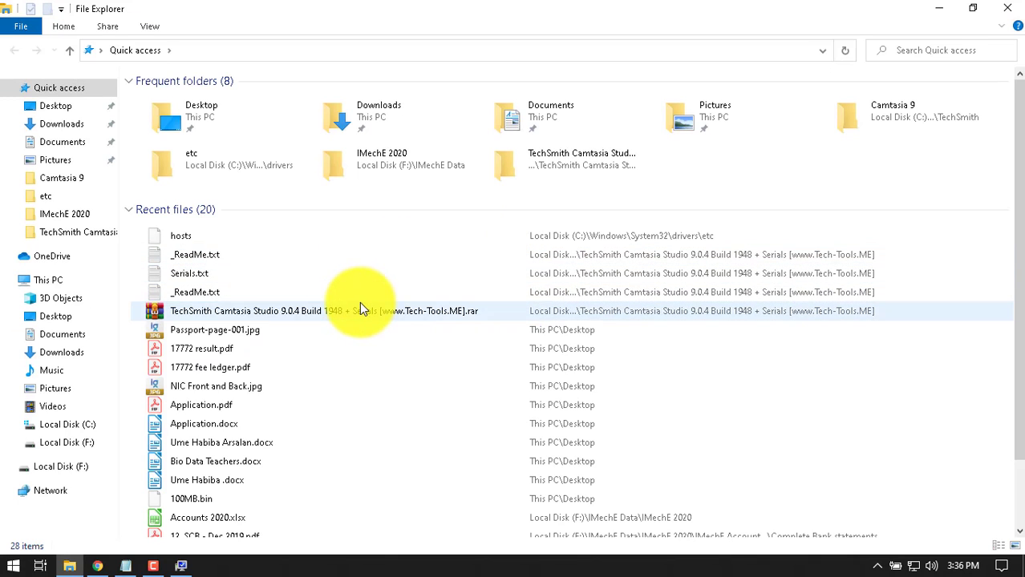
pyautogui.scroll(-1, 302, 292)
pyautogui.scroll(1, 309, 326)
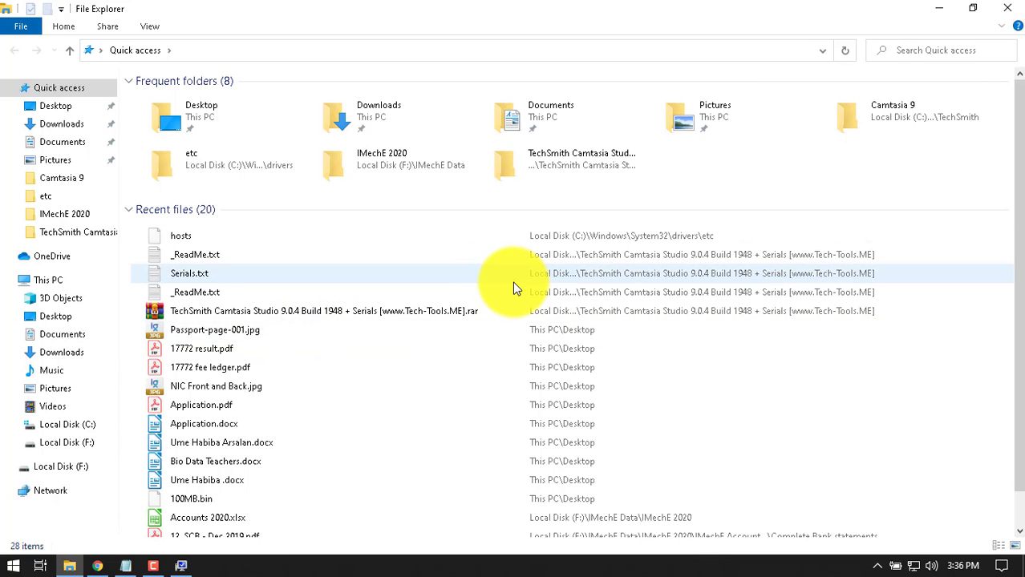
pyautogui.click(1007, 8)
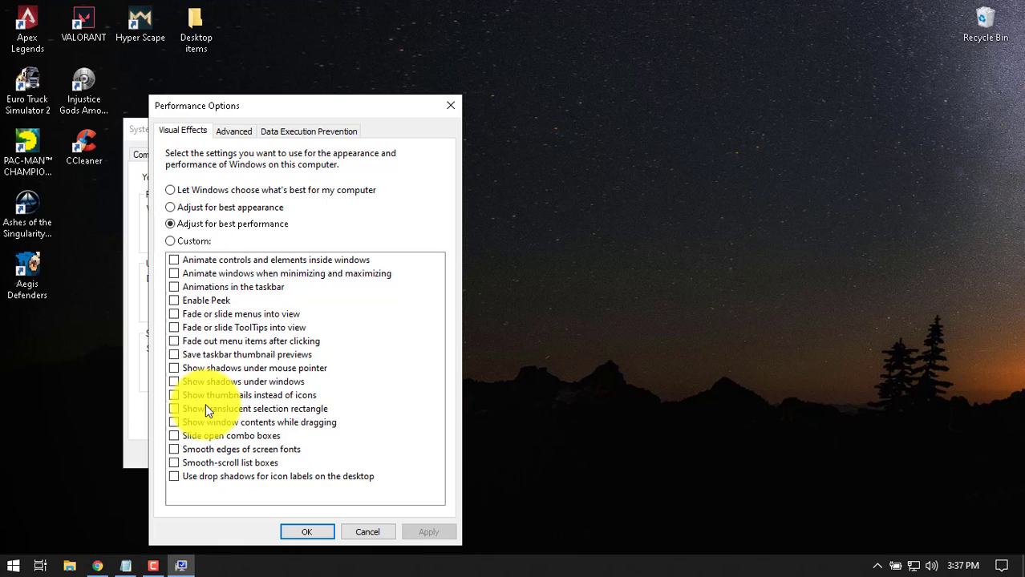
# Step: Apply "Let Windows choose what's best for my computer" for the visual effects, and close Performance Options and System Properties
pyautogui.click(173, 193)
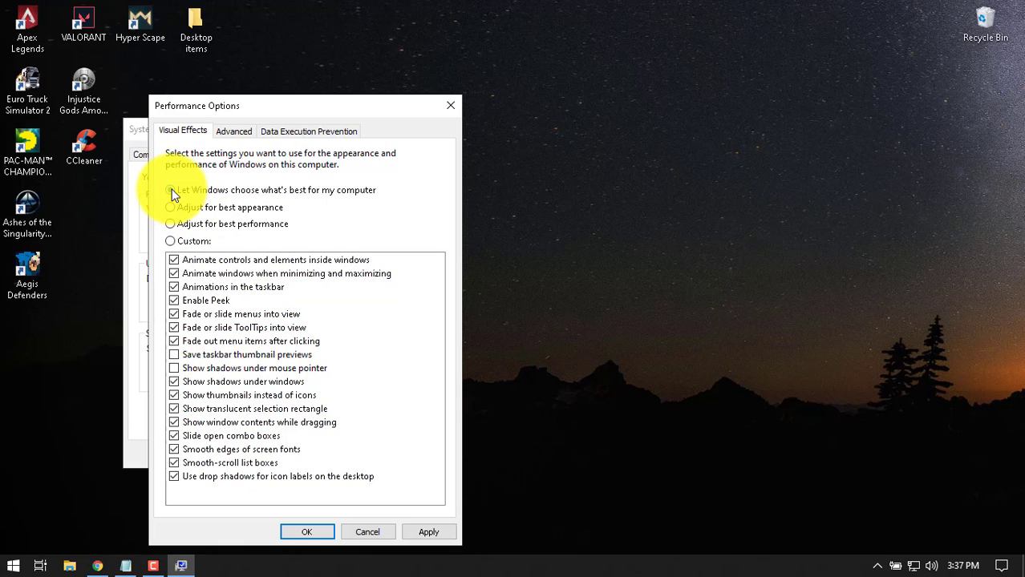
pyautogui.click(420, 533)
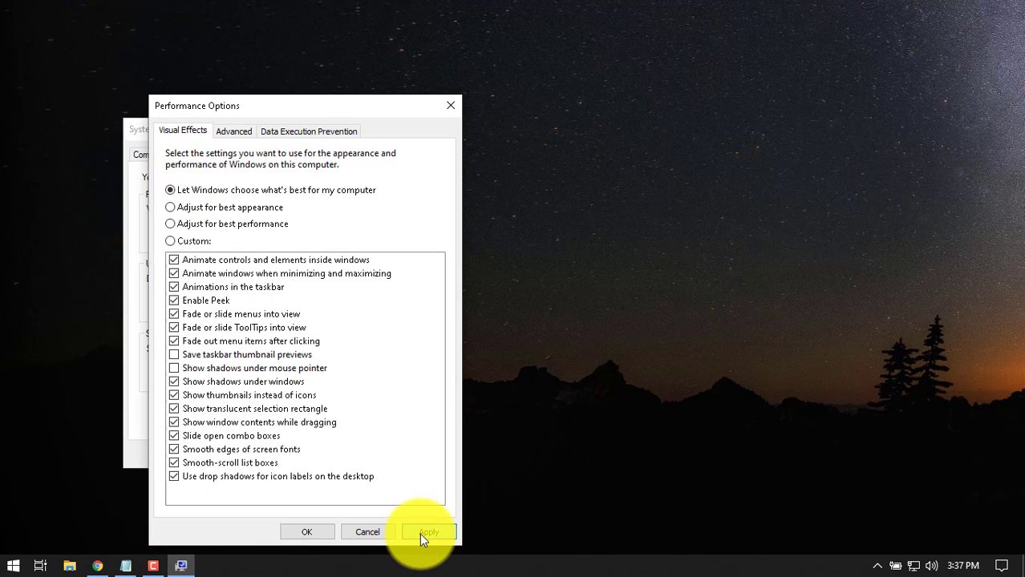
pyautogui.click(308, 534)
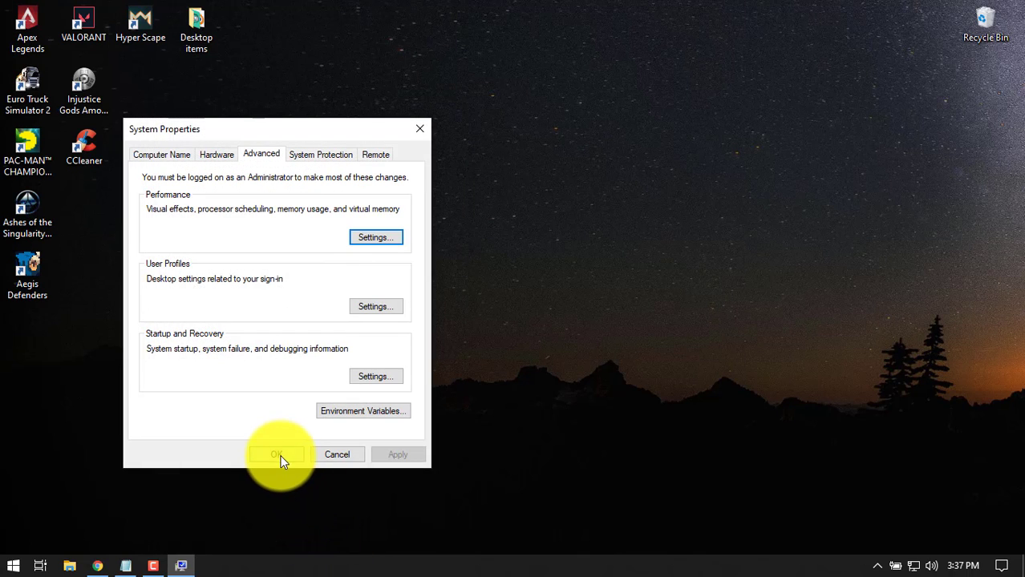
pyautogui.click(278, 455)
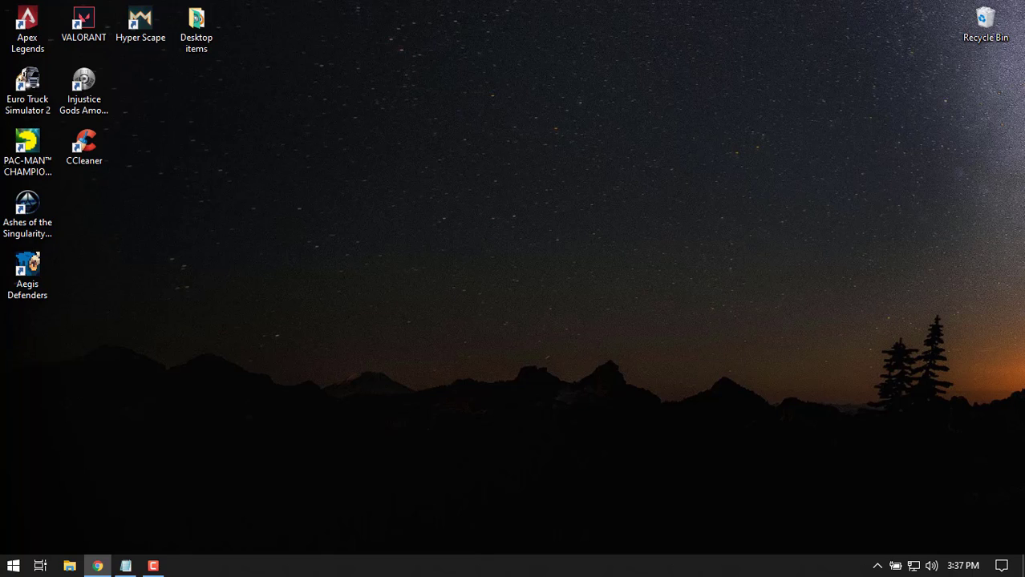
# Step: Search Windows for "power", open Power & sleep settings and go to the additional power settings
pyautogui.click(13, 565)
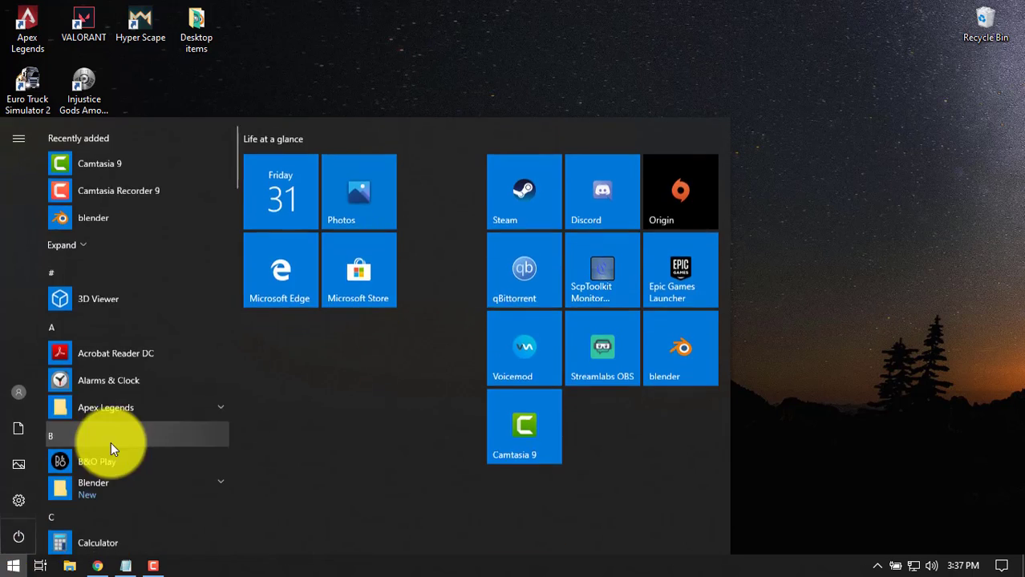
pyautogui.write('po')
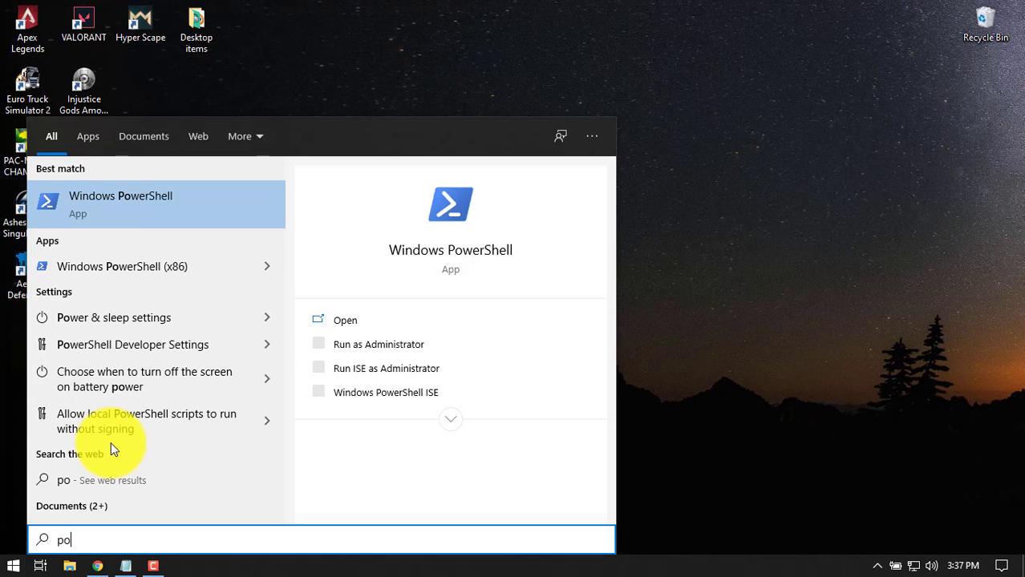
pyautogui.write('wer')
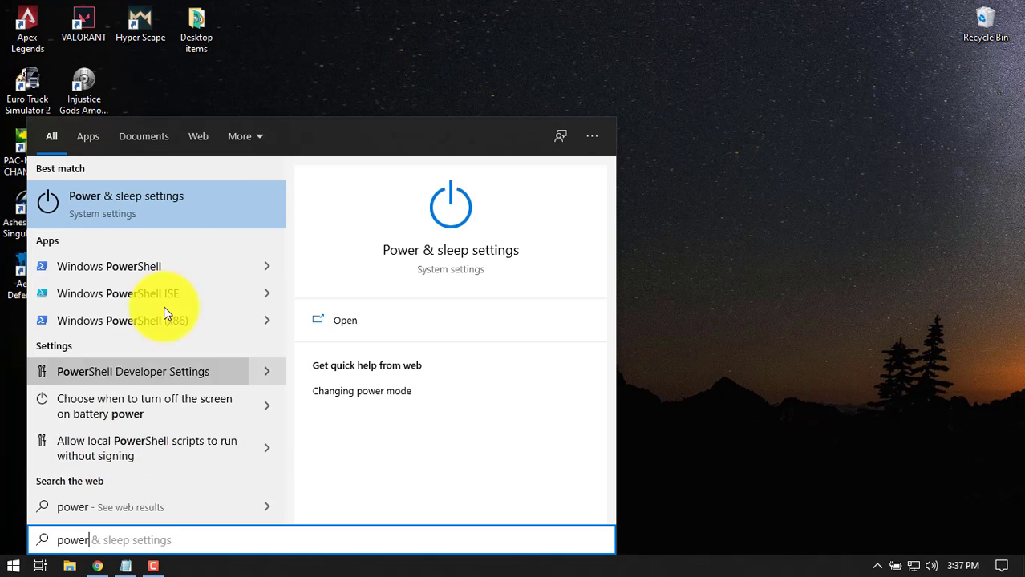
pyautogui.click(158, 200)
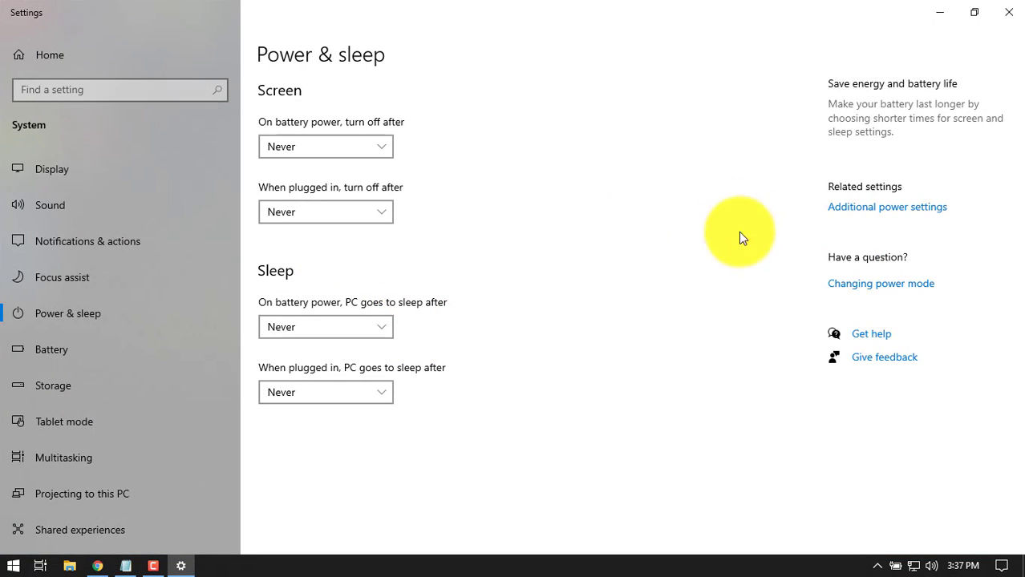
pyautogui.click(889, 211)
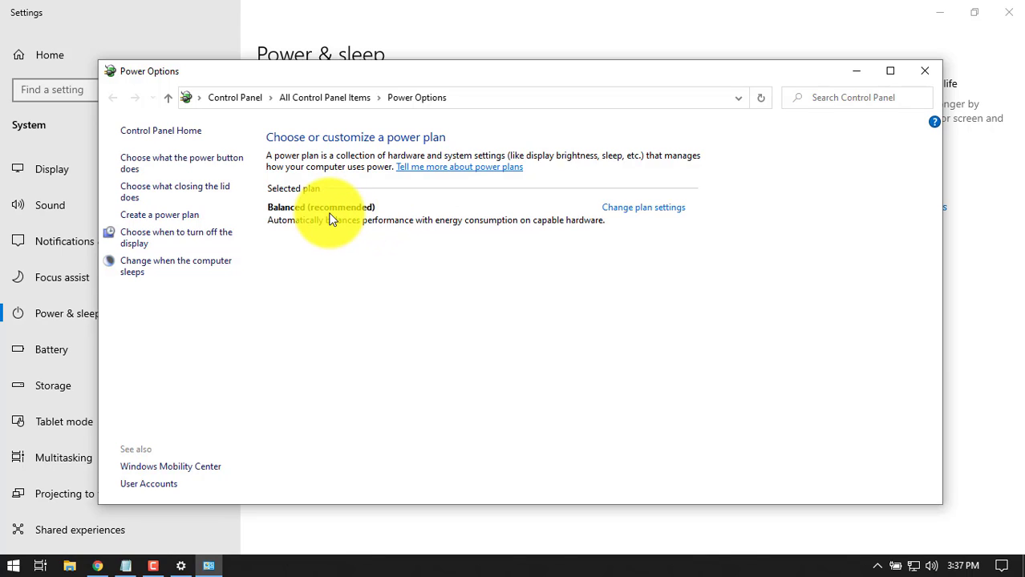
# Step: Create a power plan named My Custom Plan 1 based on High performance, keeping the default display and sleep times
pyautogui.click(161, 217)
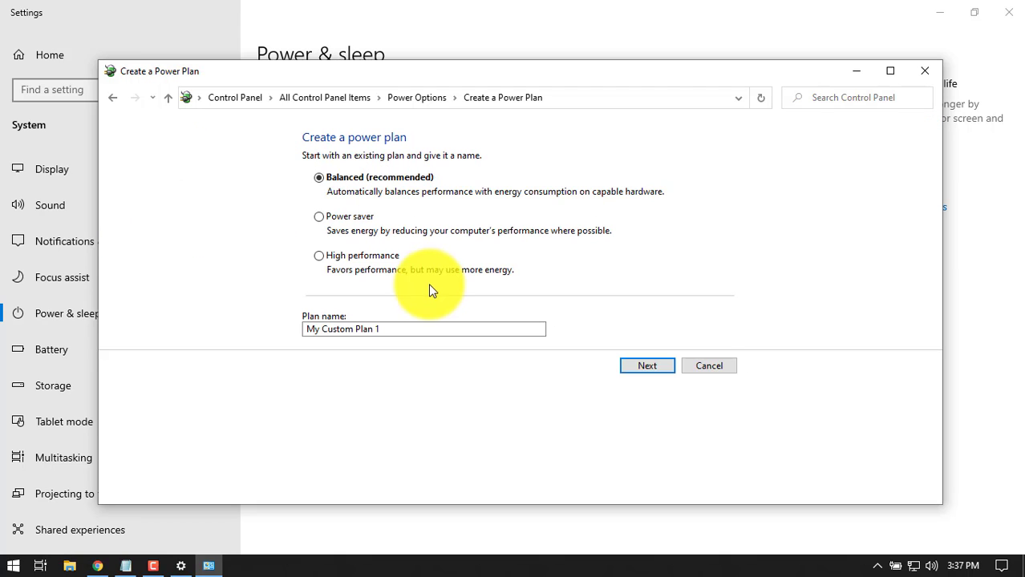
pyautogui.click(321, 258)
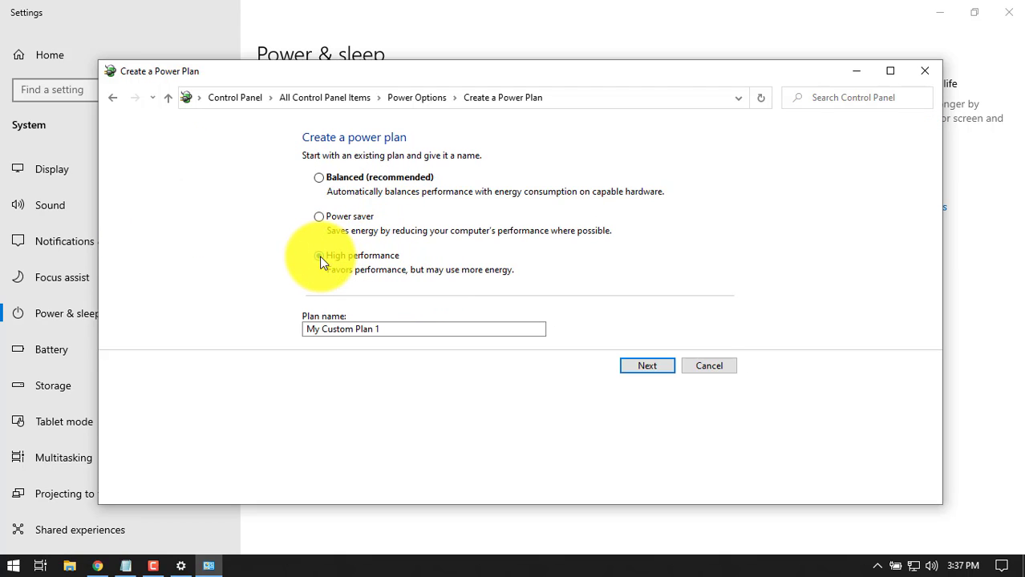
pyautogui.click(650, 368)
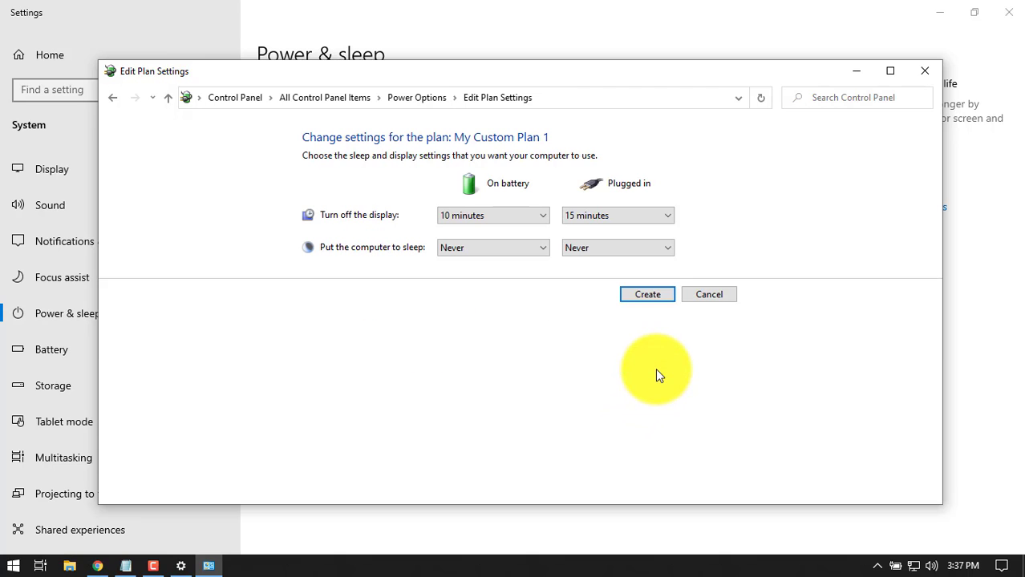
pyautogui.click(649, 295)
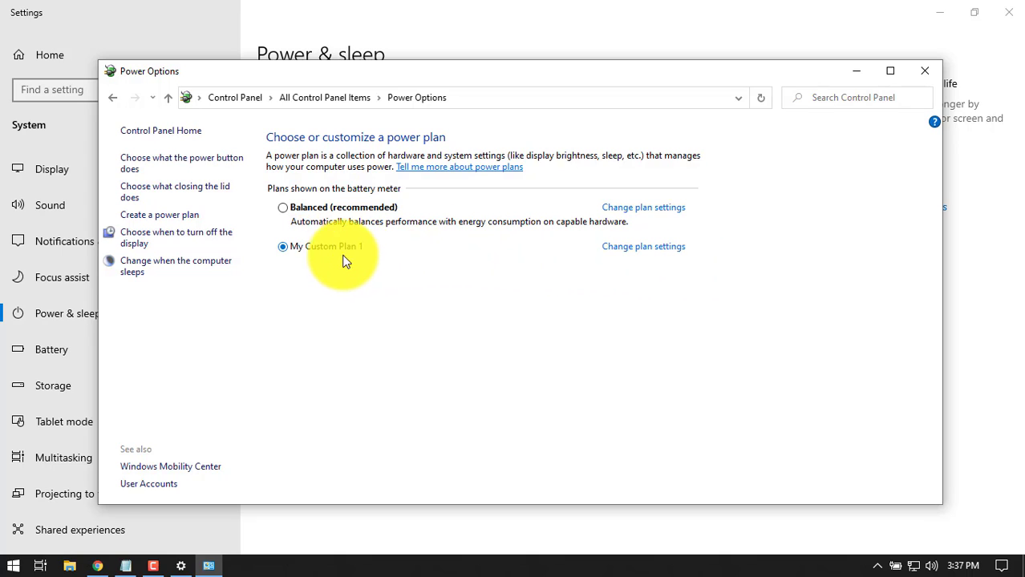
# Step: Make Balanced (recommended) the active power plan, and close the Power Options and Settings windows
pyautogui.click(302, 250)
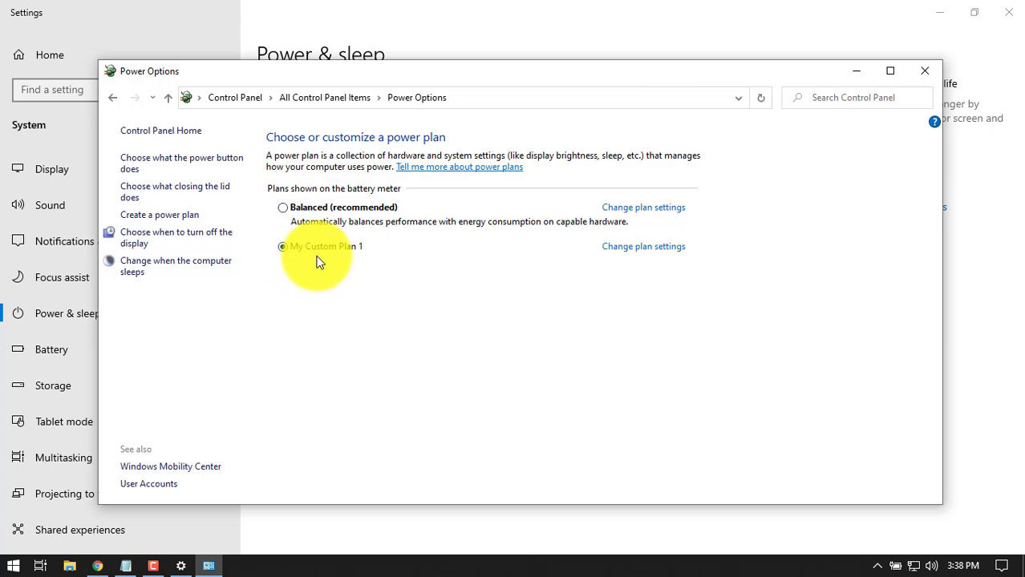
pyautogui.click(285, 208)
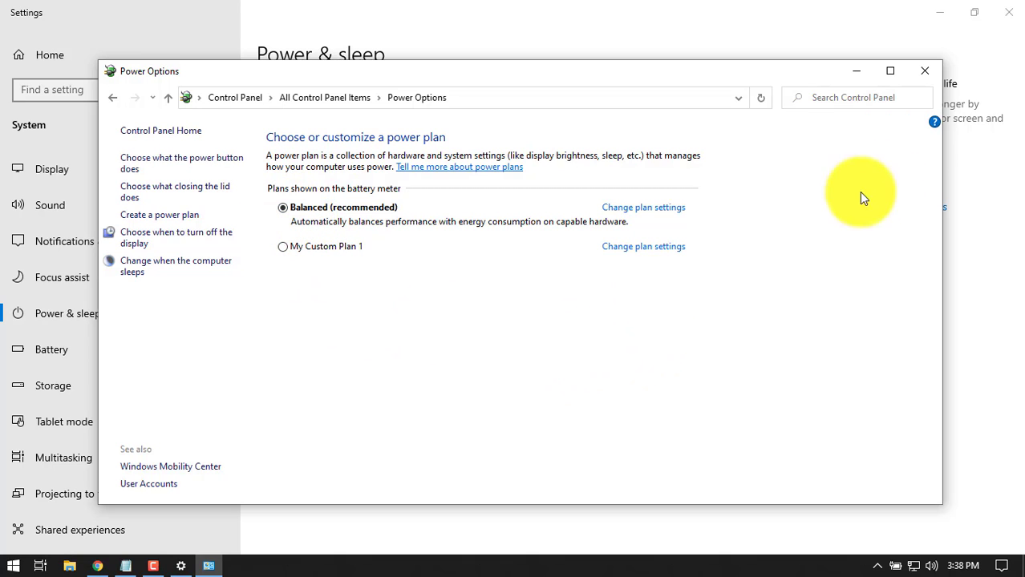
pyautogui.click(925, 71)
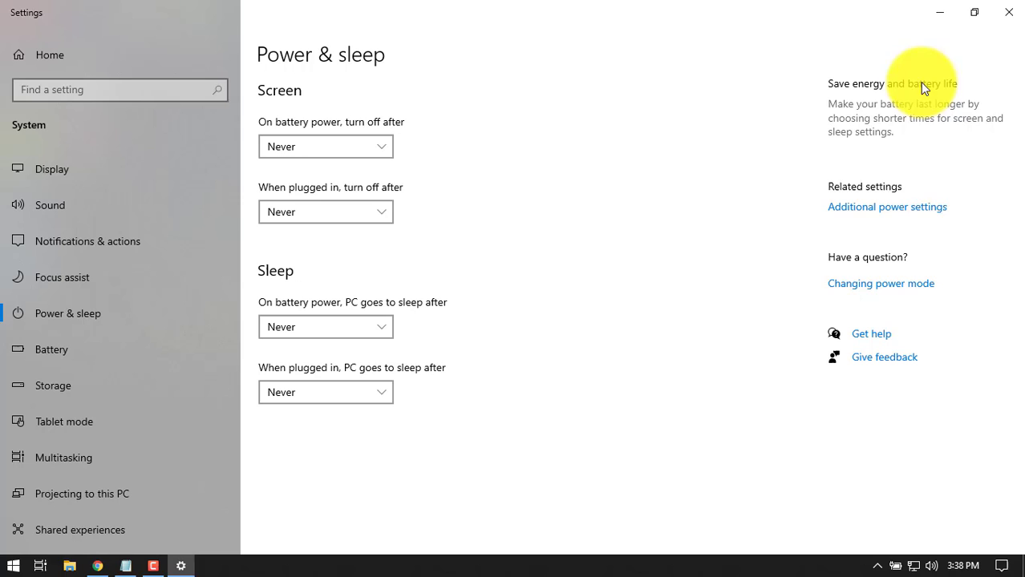
pyautogui.click(1004, 14)
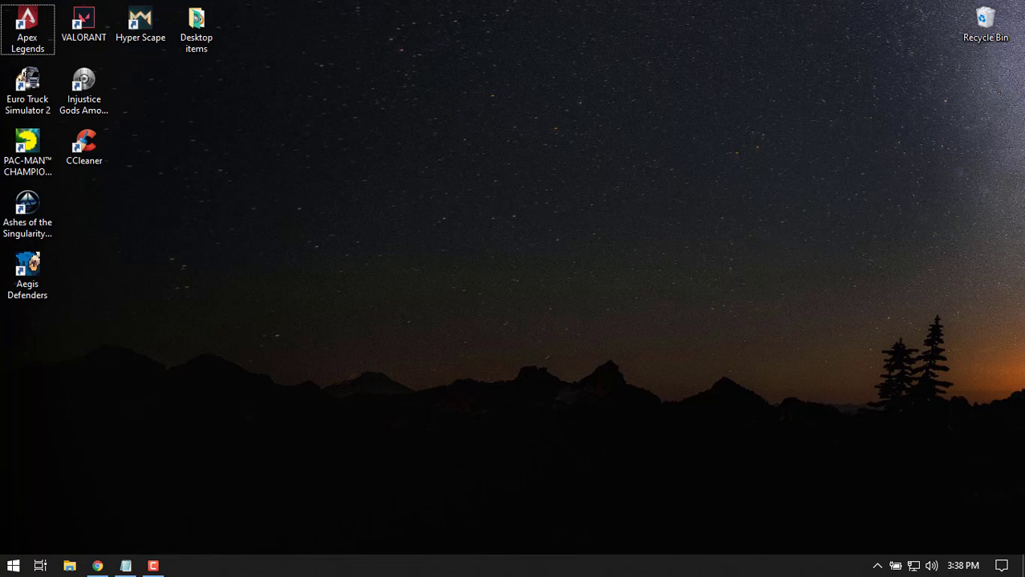
# Step: Search Windows for "system m" and open "Review your computer's status and resolve issues"
pyautogui.click(12, 565)
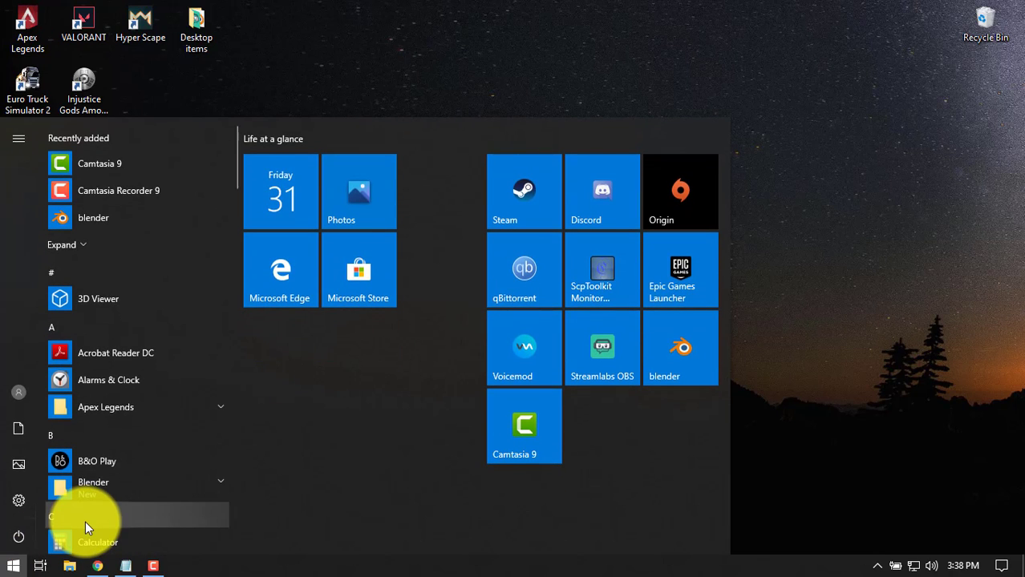
pyautogui.write('sy')
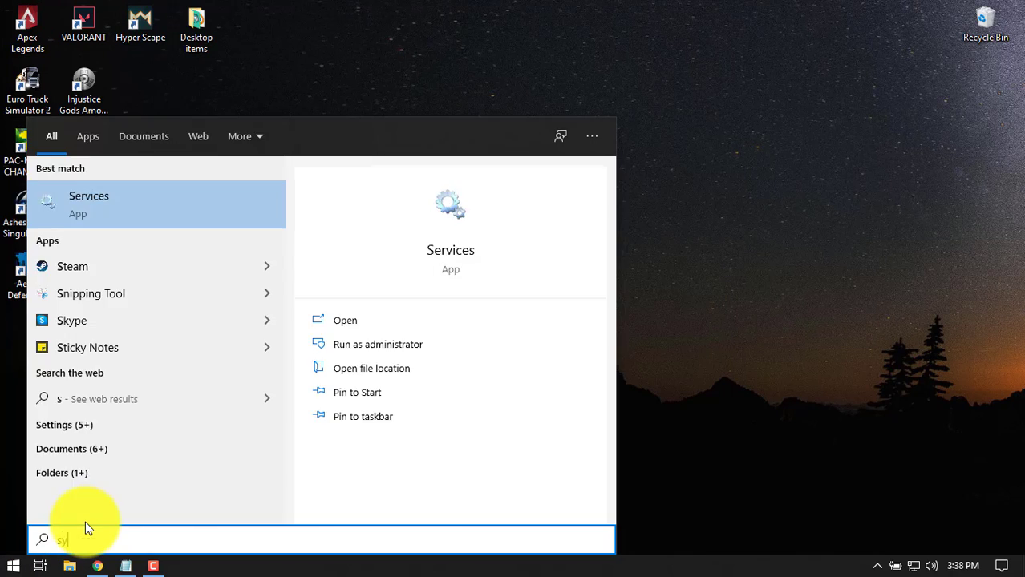
pyautogui.write('ste')
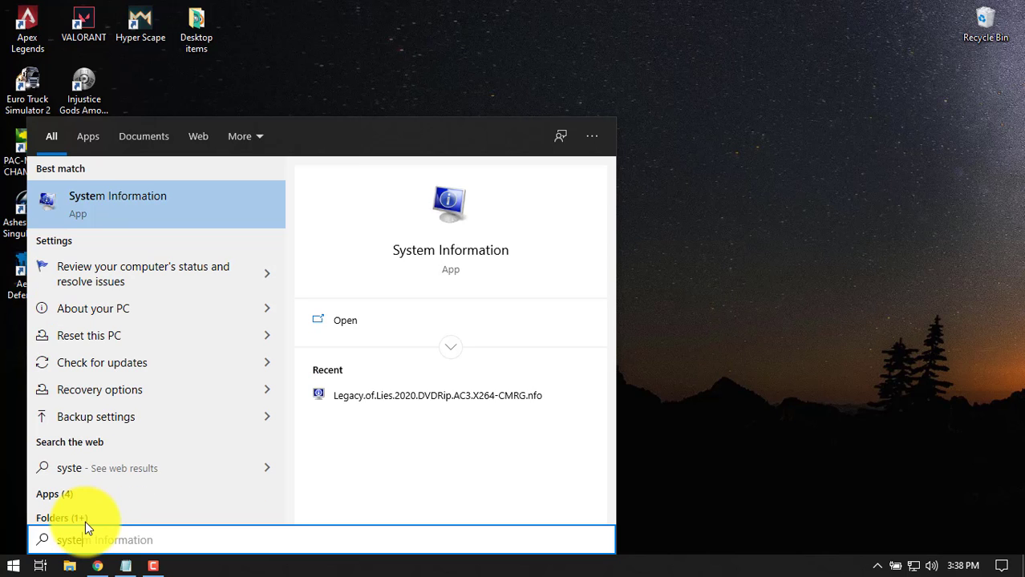
pyautogui.write('m m')
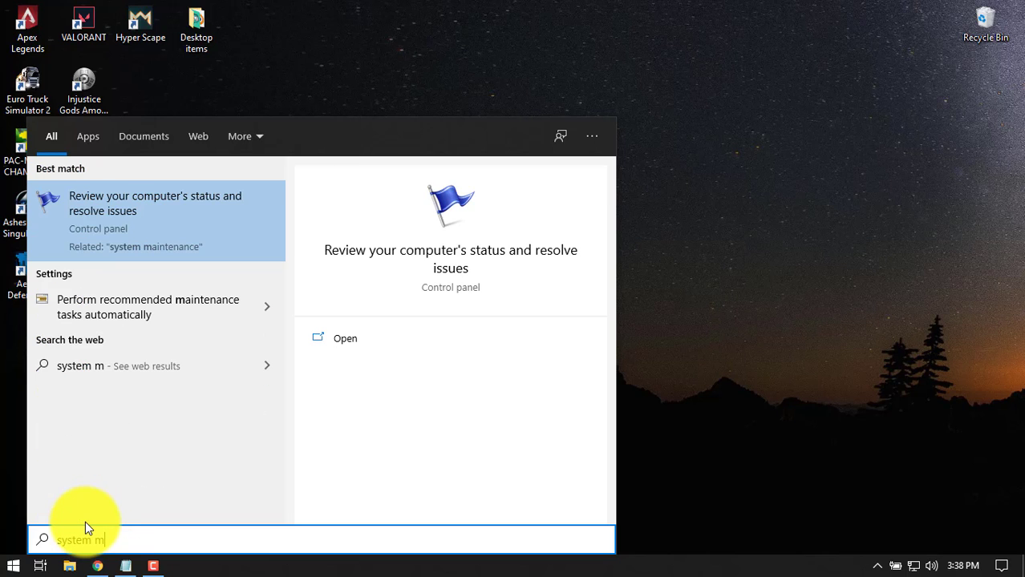
pyautogui.click(97, 226)
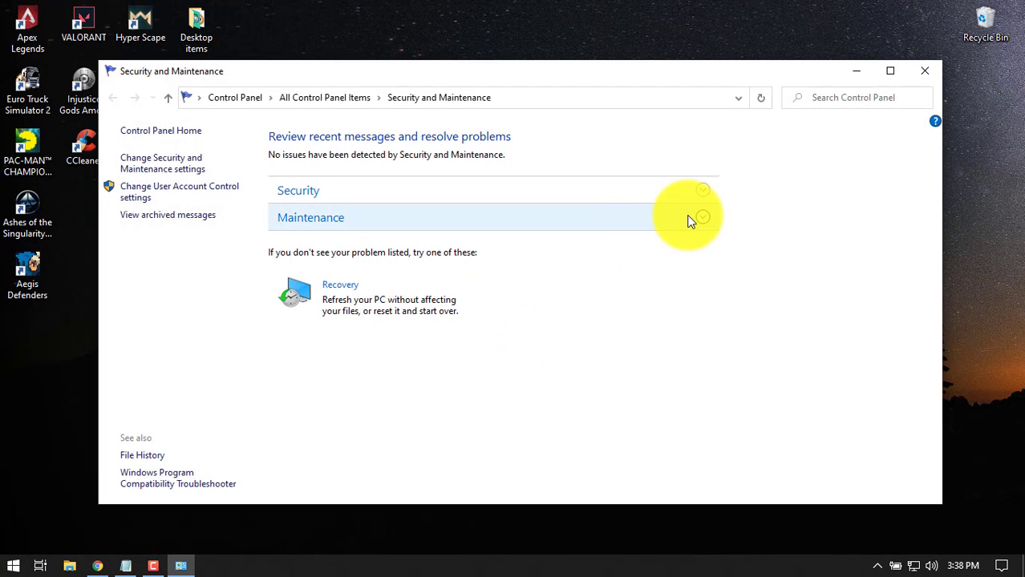
# Step: Start Automatic Maintenance from the Maintenance section and close the Security and Maintenance window
pyautogui.click(689, 222)
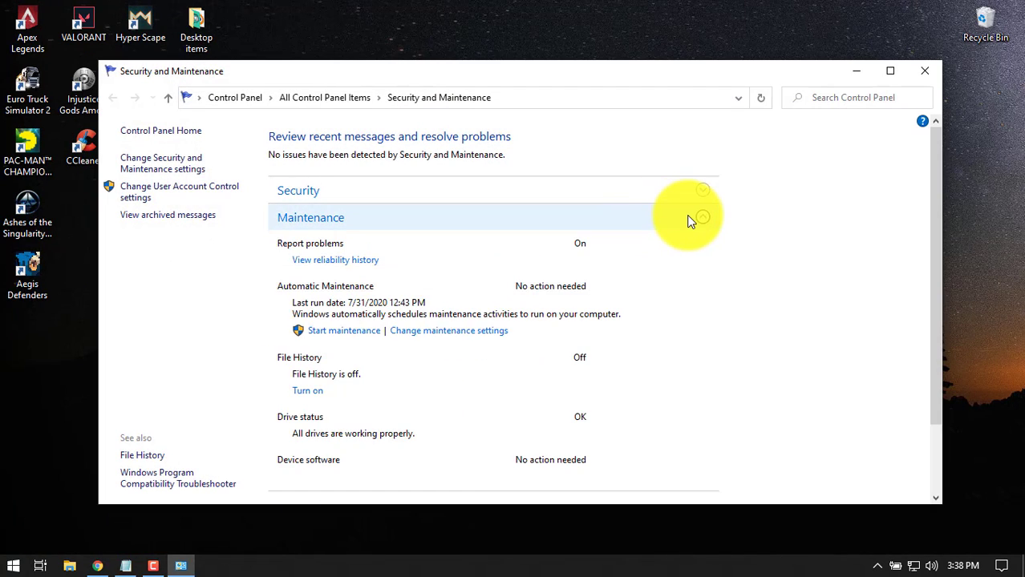
pyautogui.click(355, 332)
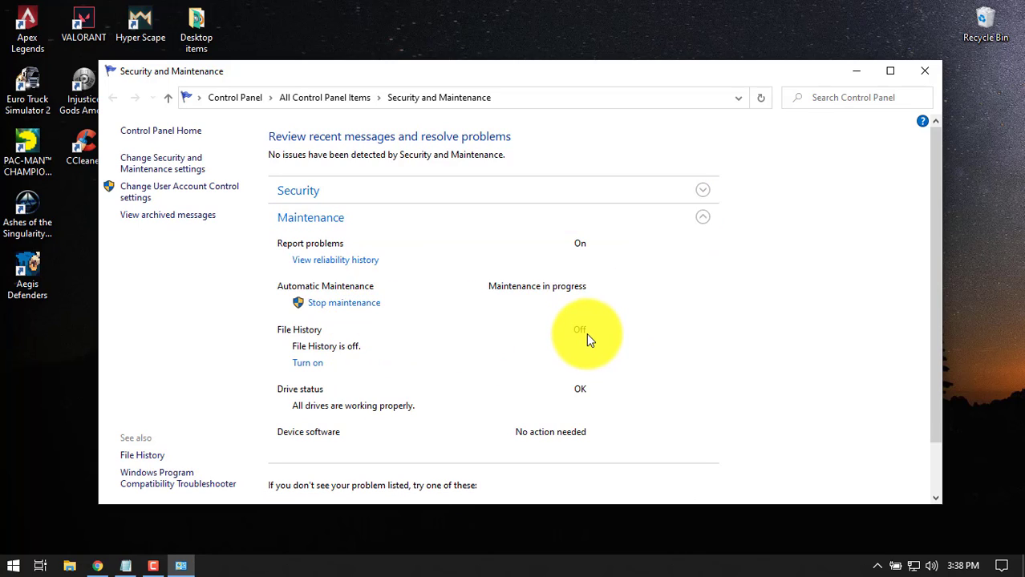
pyautogui.scroll(-1, 614, 390)
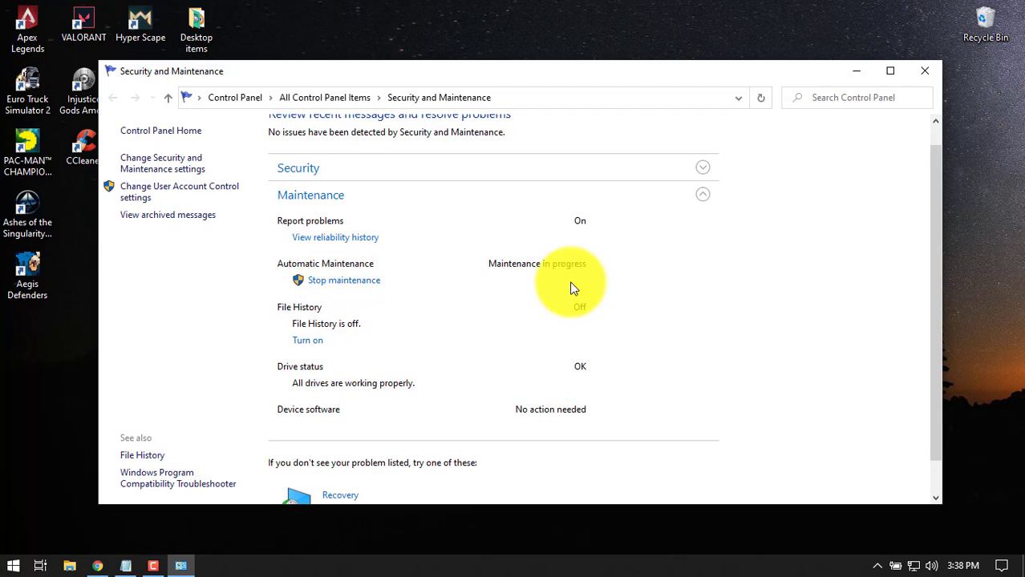
pyautogui.click(928, 73)
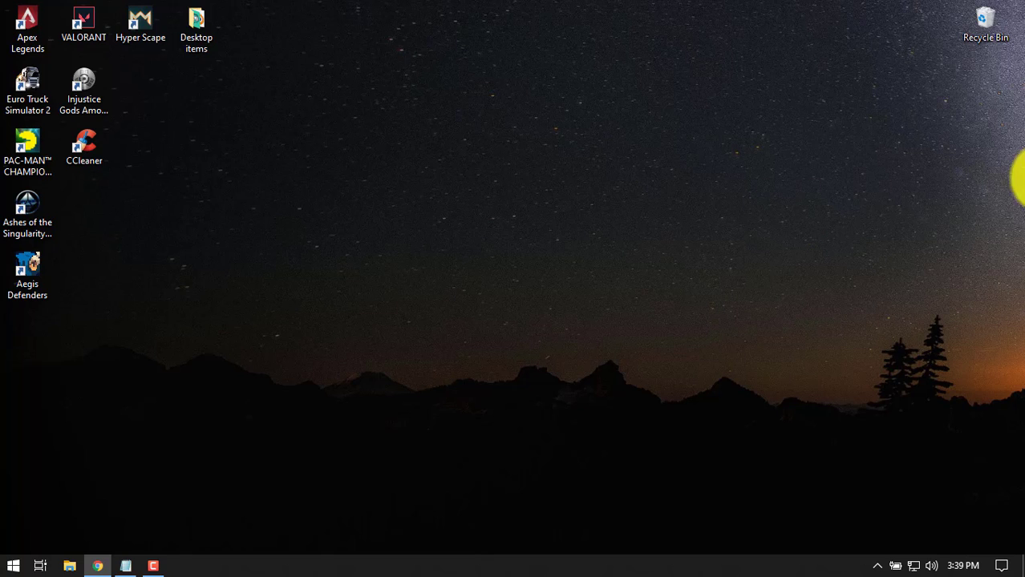
# Step: Open Task Manager, show its startup programs and move the window to the middle of the desktop
pyautogui.click(13, 565)
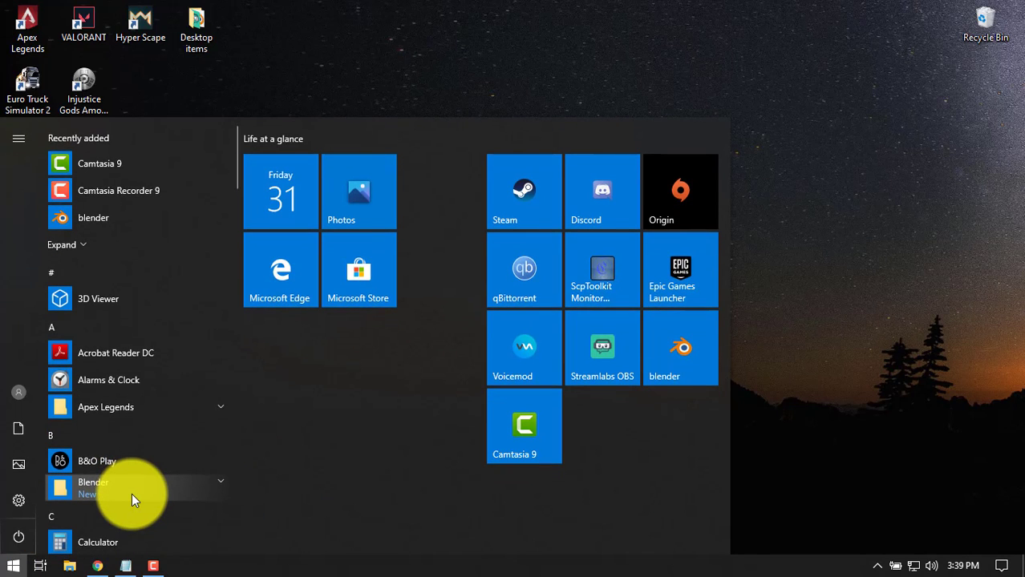
pyautogui.click(813, 522)
pyautogui.rightClick(714, 562)
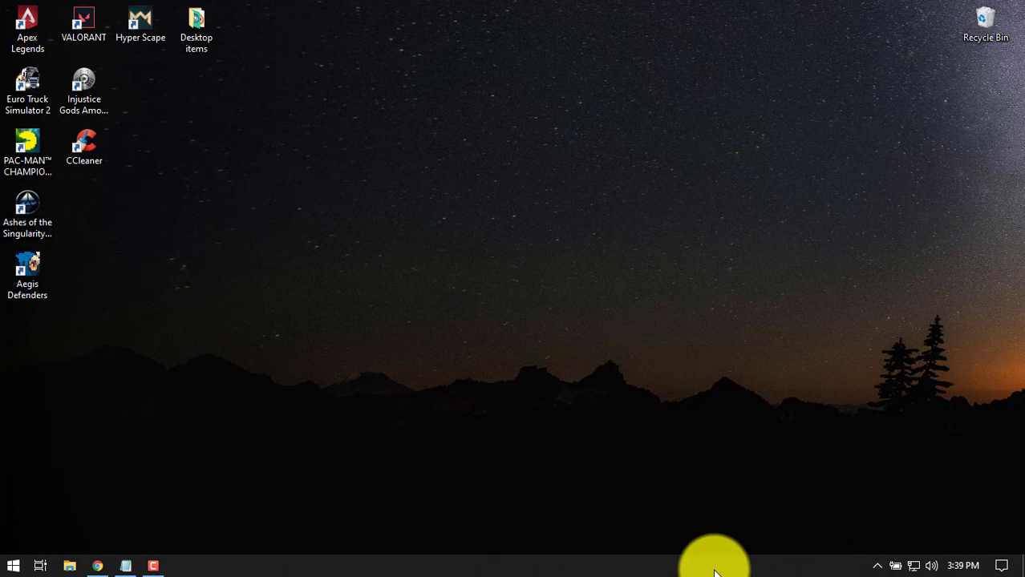
pyautogui.click(750, 495)
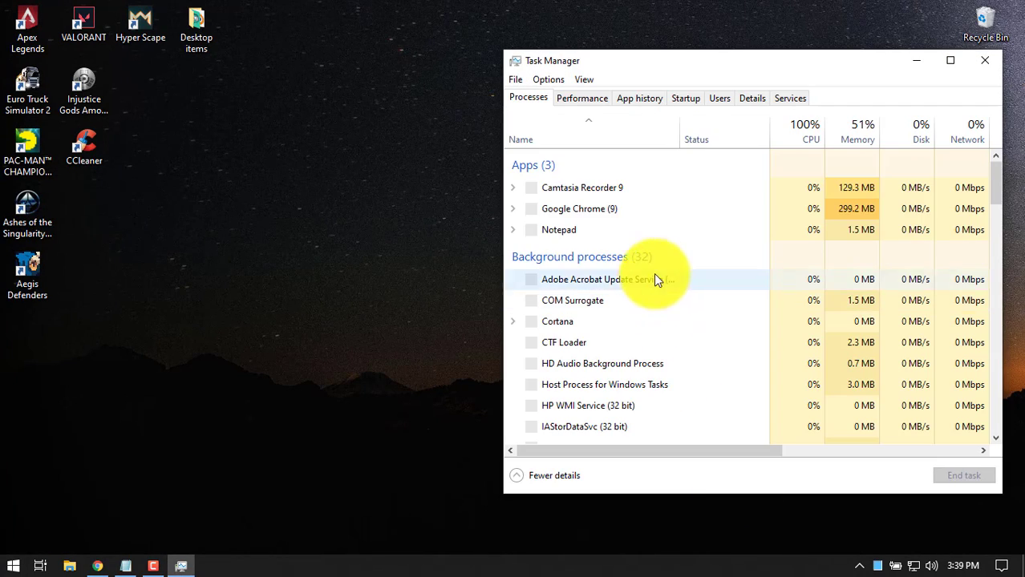
pyautogui.click(682, 98)
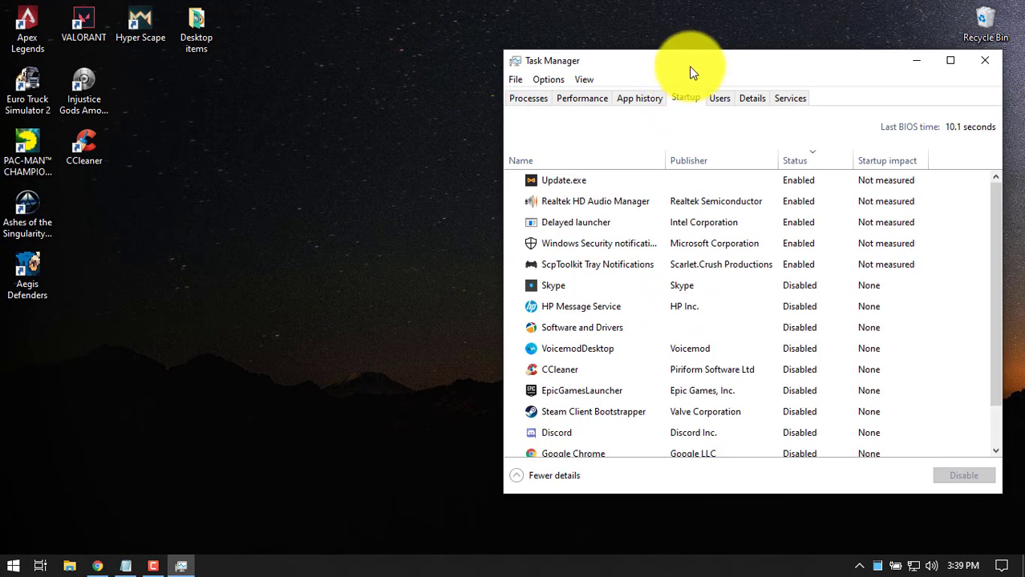
pyautogui.moveTo(690, 64); pyautogui.dragTo(447, 79)
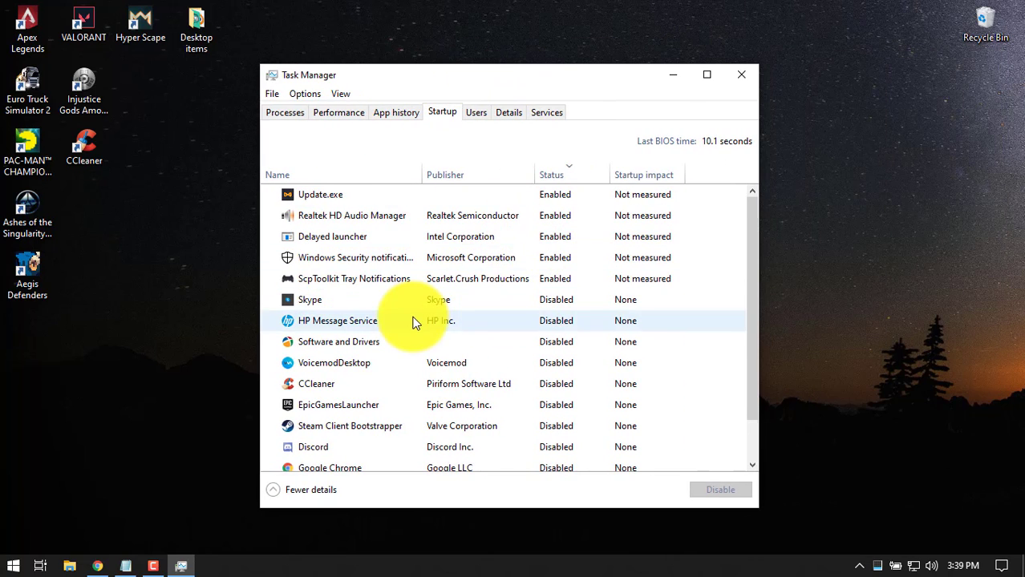
# Step: Review the startup programs, disable Update.exe at startup and close Task Manager
pyautogui.scroll(-1, 412, 321)
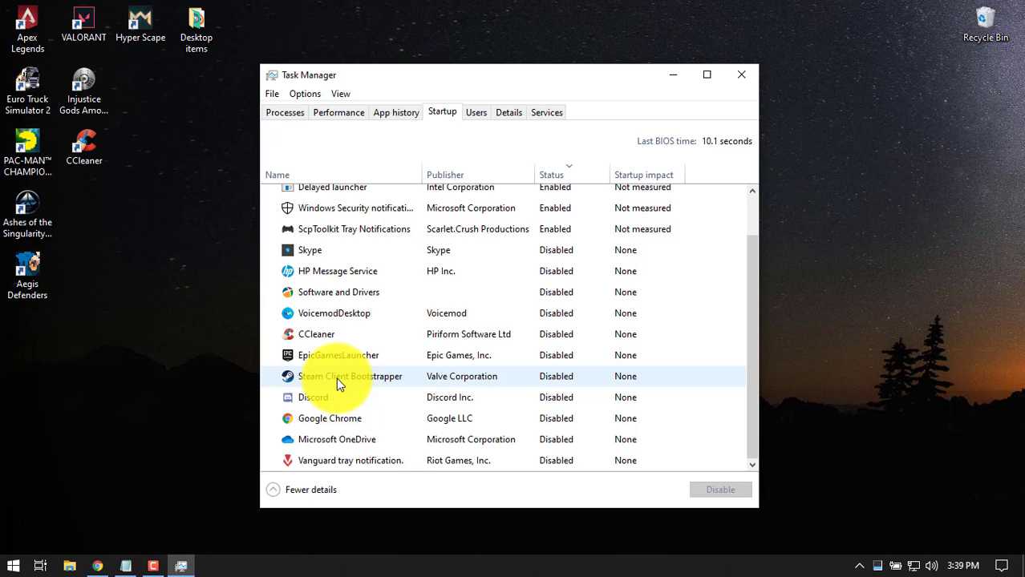
pyautogui.scroll(1, 336, 378)
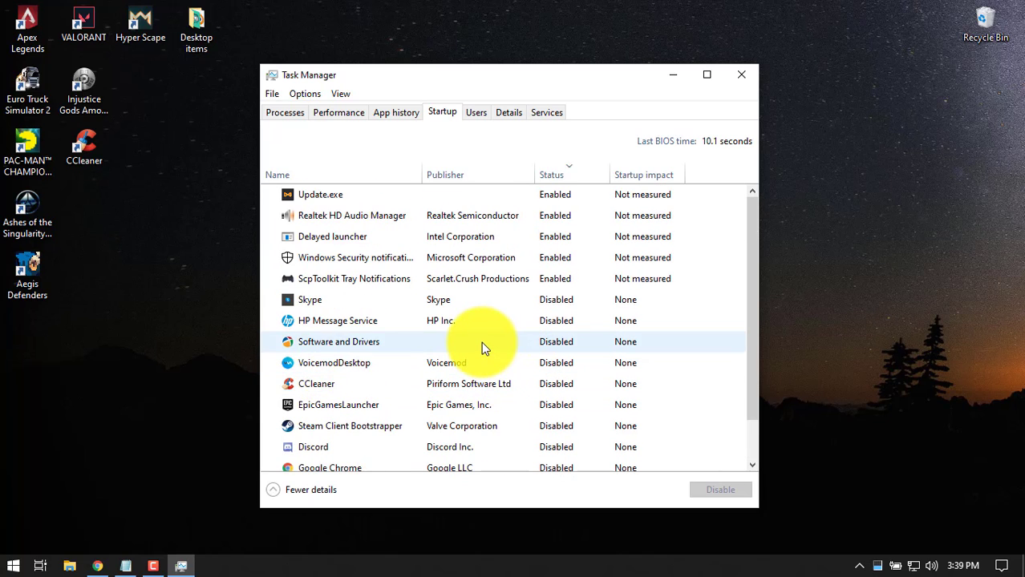
pyautogui.scroll(-1, 482, 348)
pyautogui.scroll(1, 389, 405)
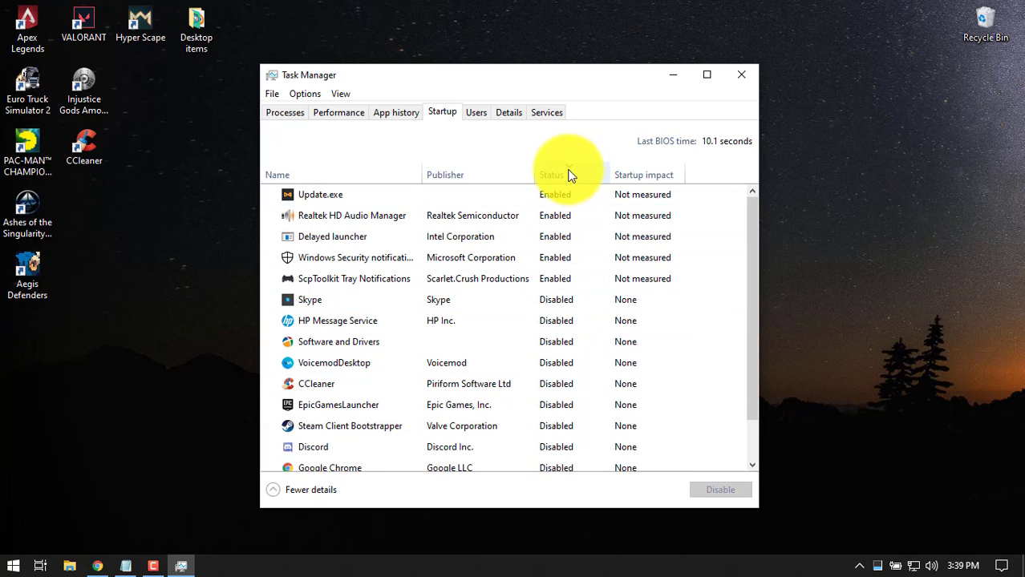
pyautogui.click(565, 193)
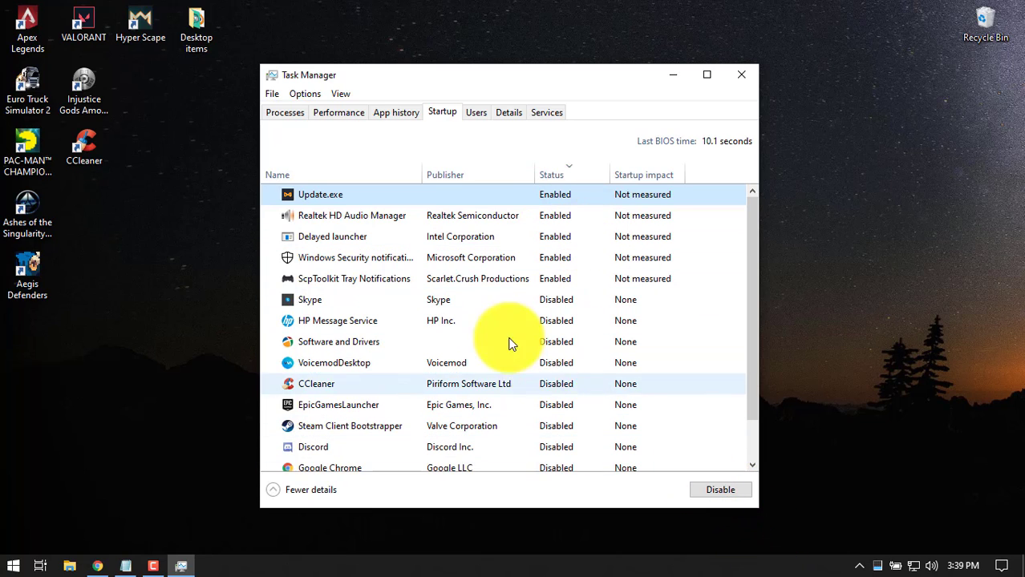
pyautogui.scroll(-1, 473, 321)
pyautogui.scroll(-1, 481, 328)
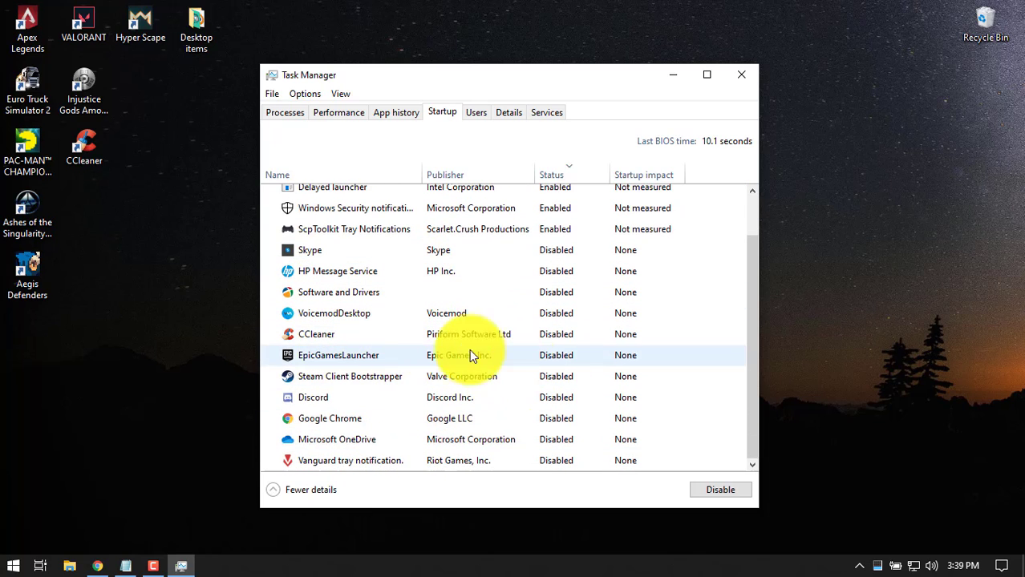
pyautogui.scroll(1, 592, 457)
pyautogui.scroll(-1, 498, 377)
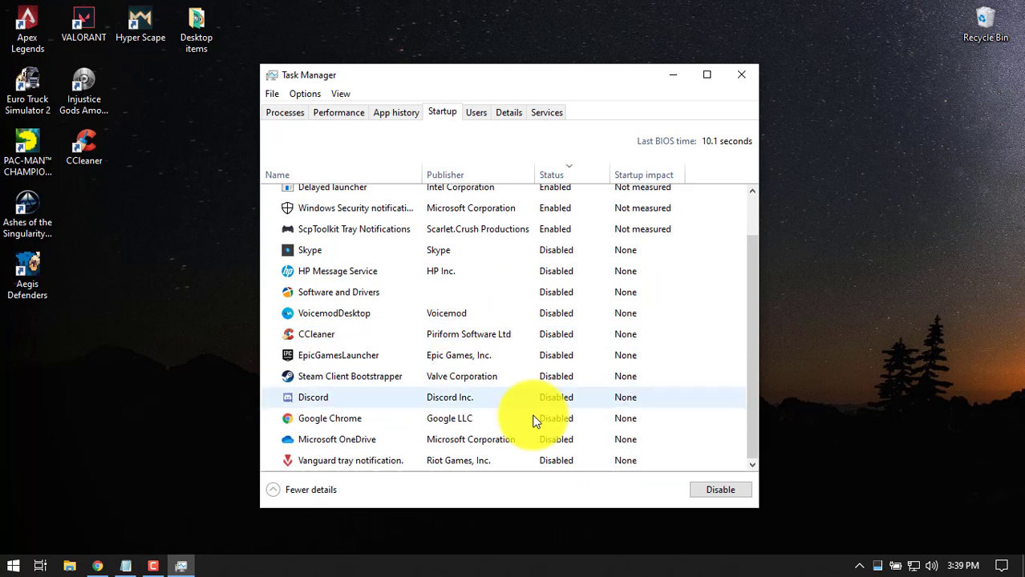
pyautogui.scroll(1, 533, 419)
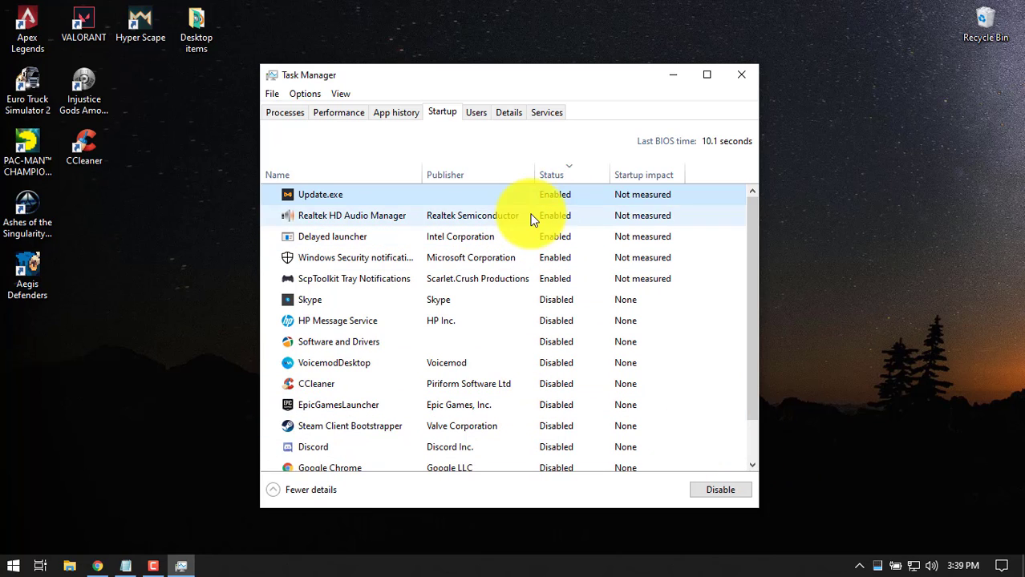
pyautogui.click(726, 487)
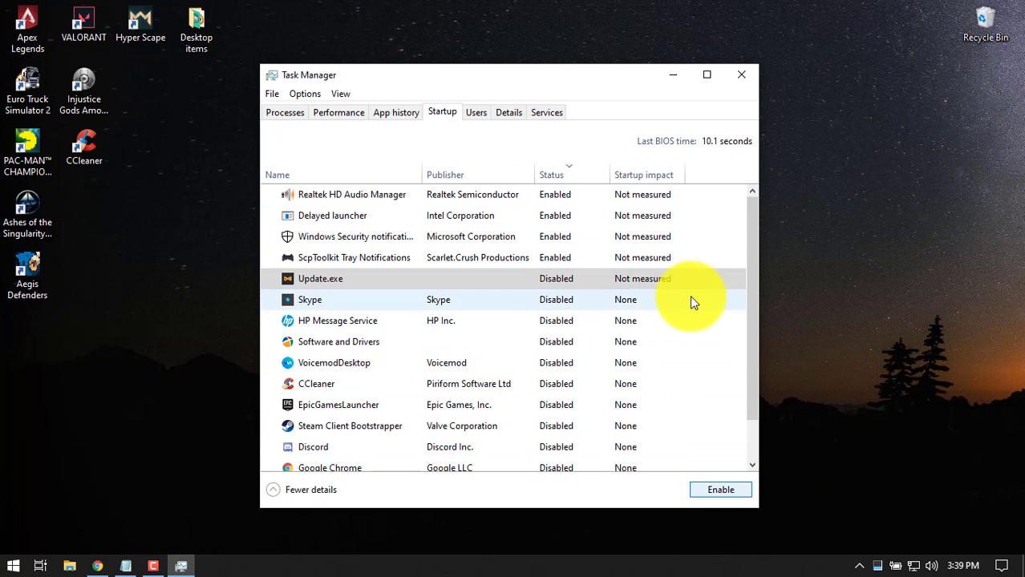
pyautogui.rightClick(829, 221)
pyautogui.click(711, 80)
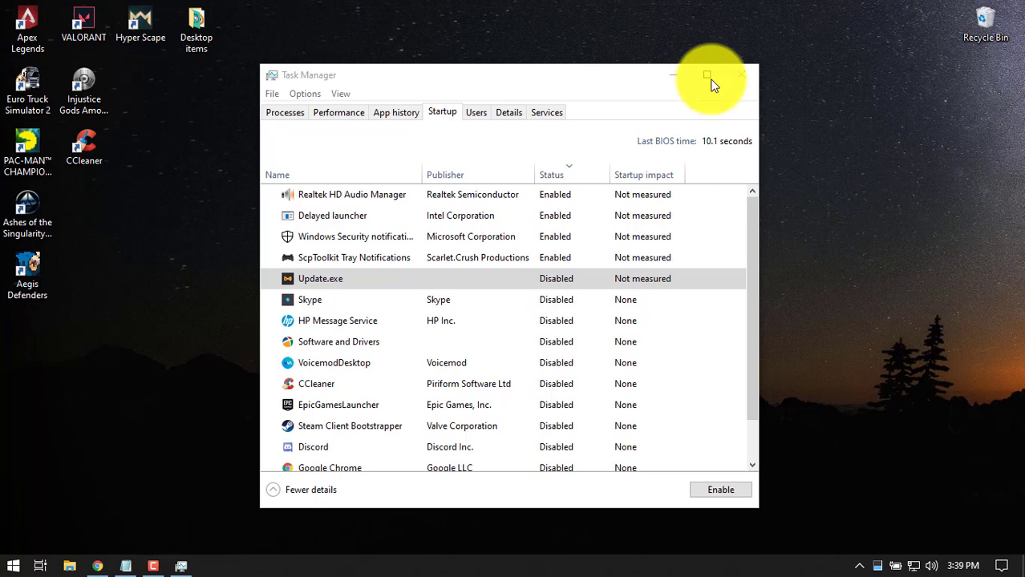
pyautogui.click(739, 75)
pyautogui.rightClick(573, 244)
pyautogui.click(612, 288)
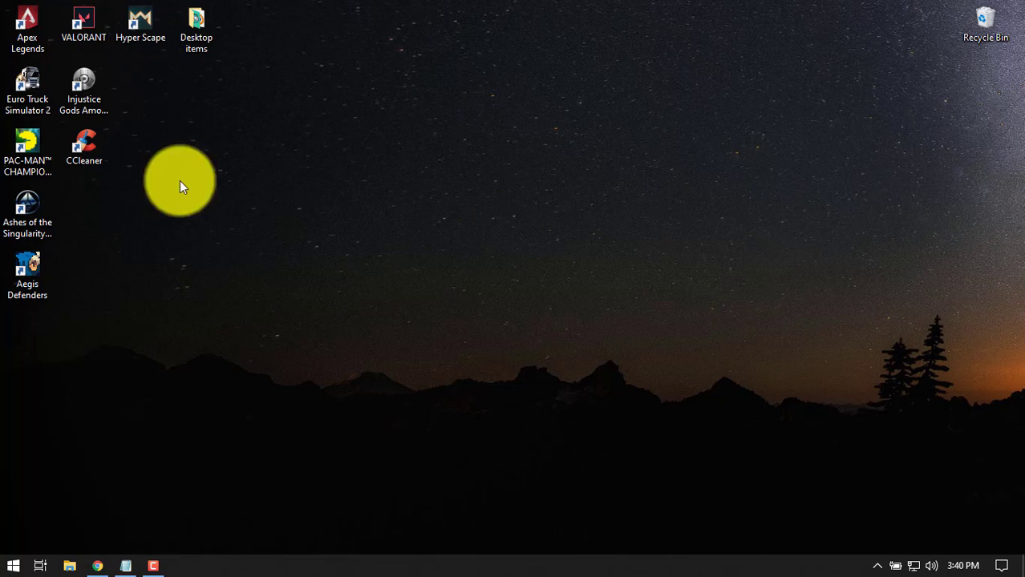
# Step: Open CCleaner, cancelling the registration request and declining the new version download
pyautogui.click(84, 148)
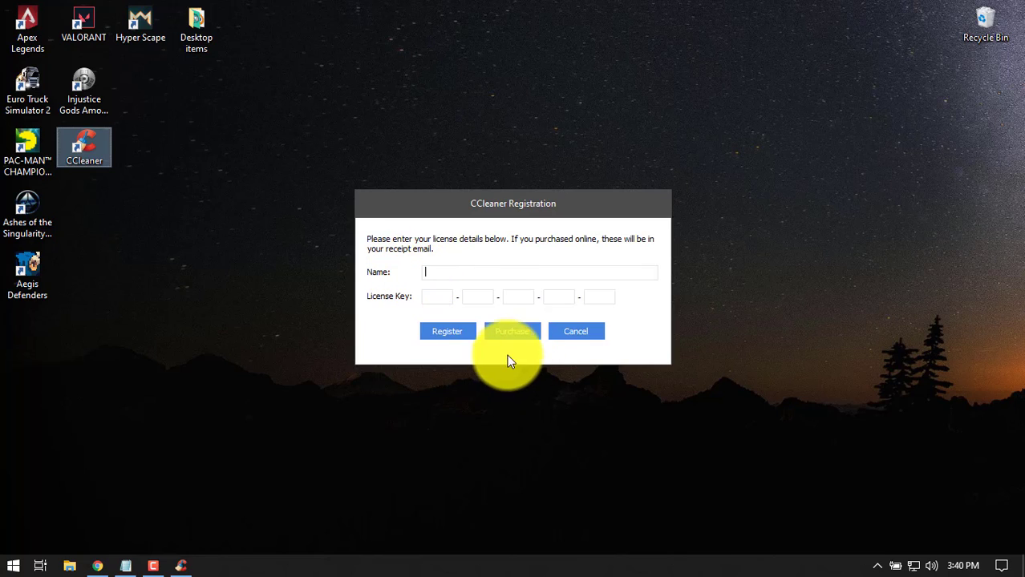
pyautogui.click(581, 336)
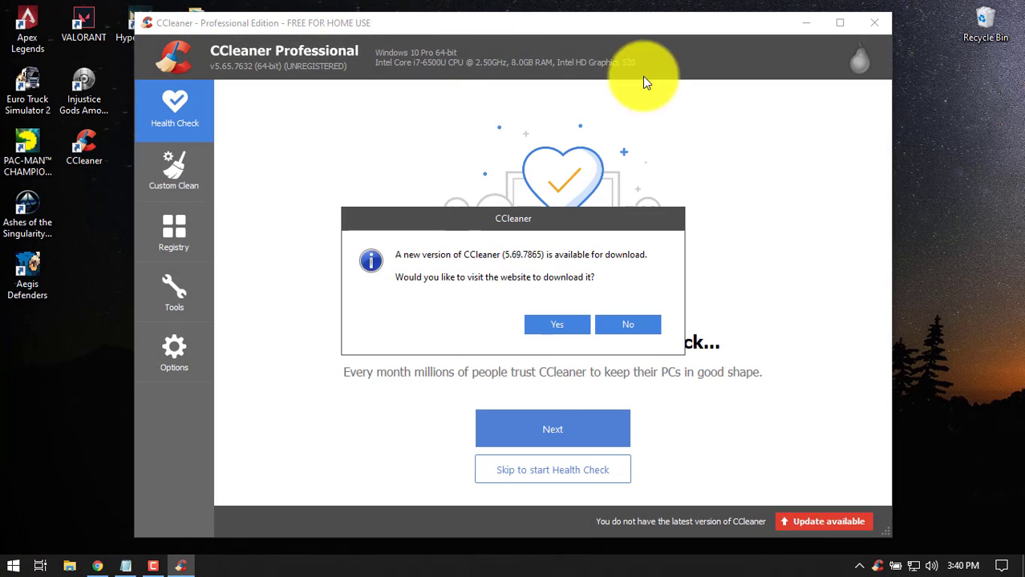
pyautogui.click(609, 324)
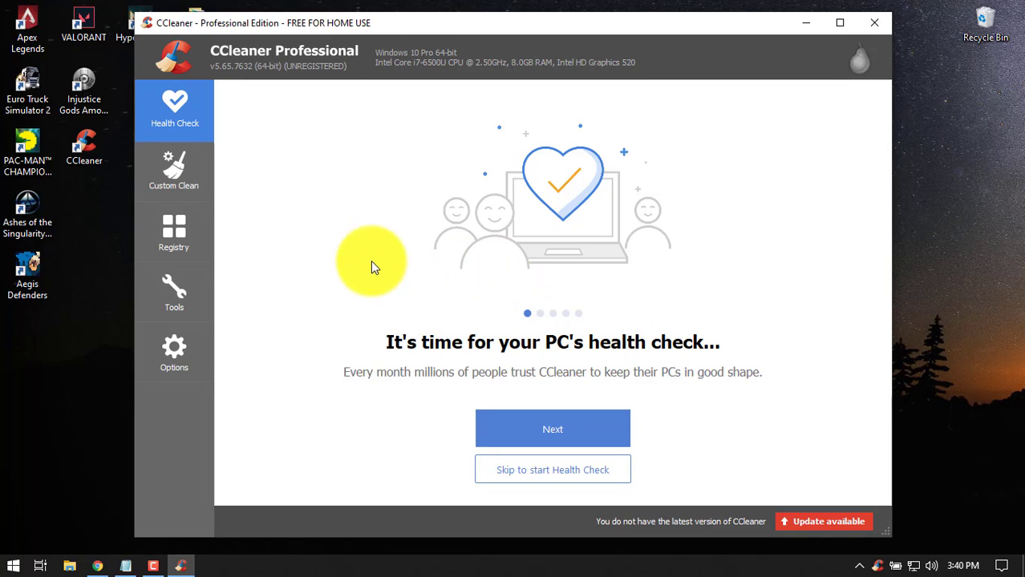
# Step: Scan the registry with all categories checked, fix all selected issues without backing up the registry, and close CCleaner
pyautogui.click(179, 234)
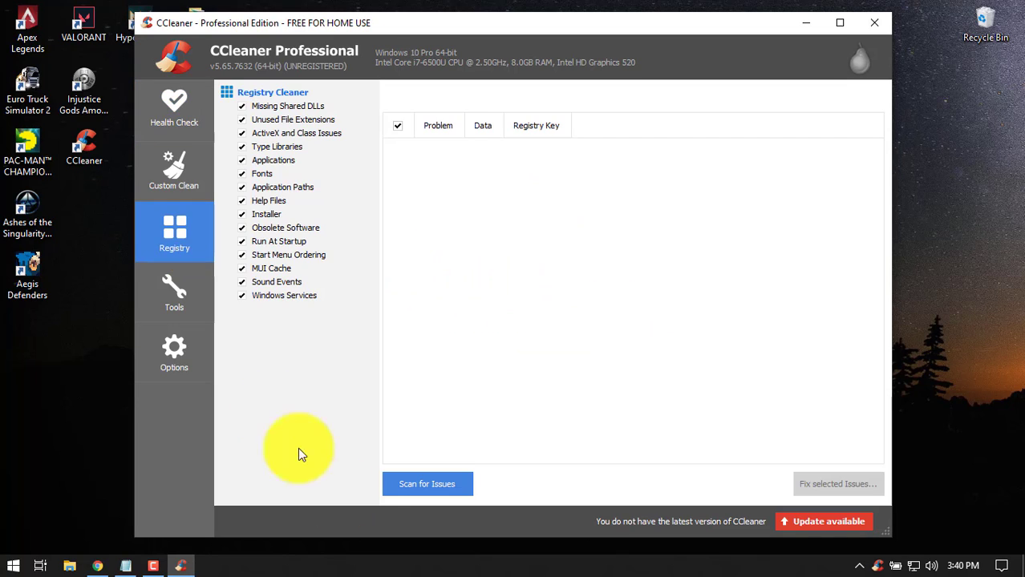
pyautogui.click(413, 487)
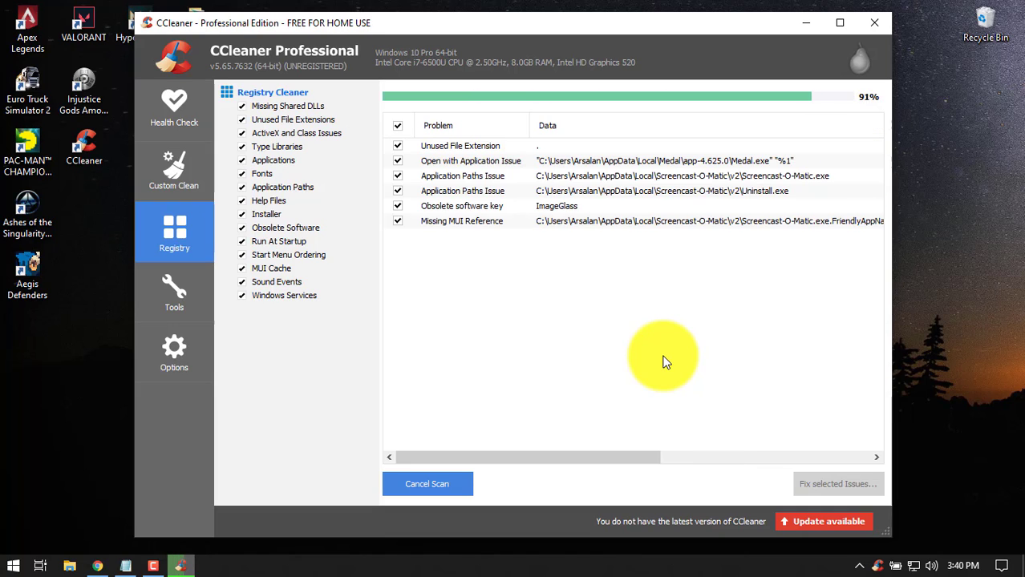
pyautogui.click(812, 482)
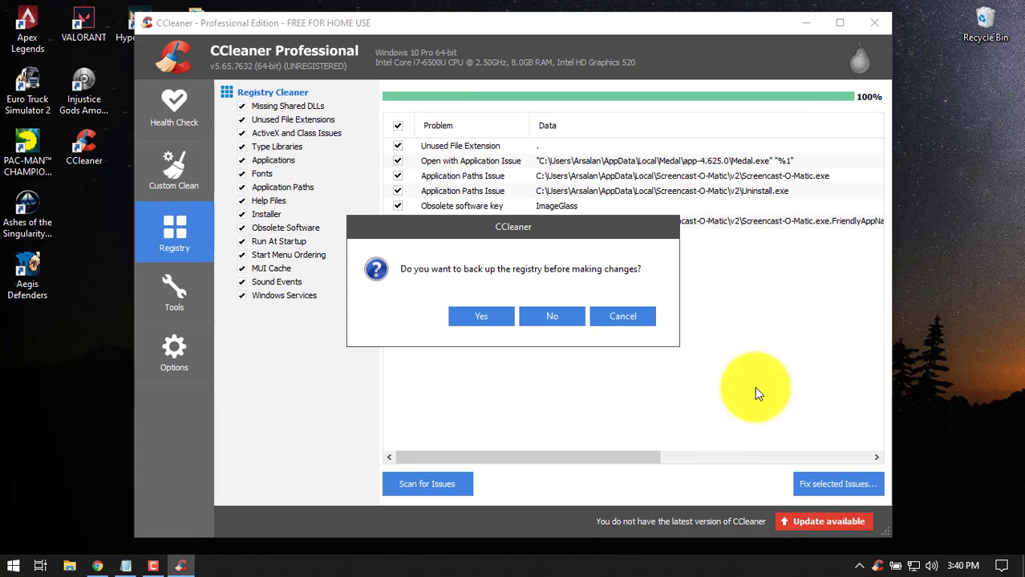
pyautogui.click(571, 319)
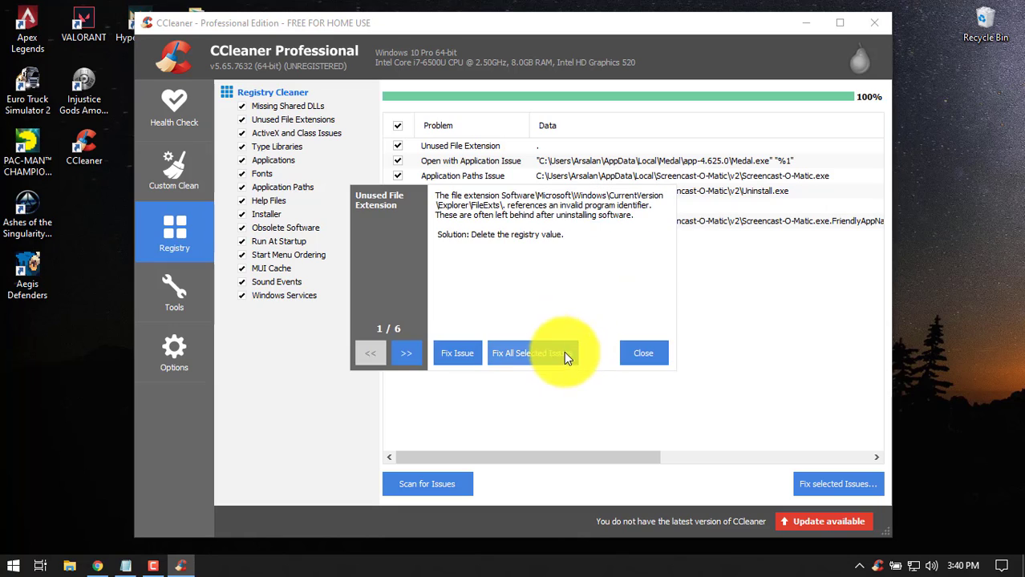
pyautogui.click(558, 349)
pyautogui.click(645, 357)
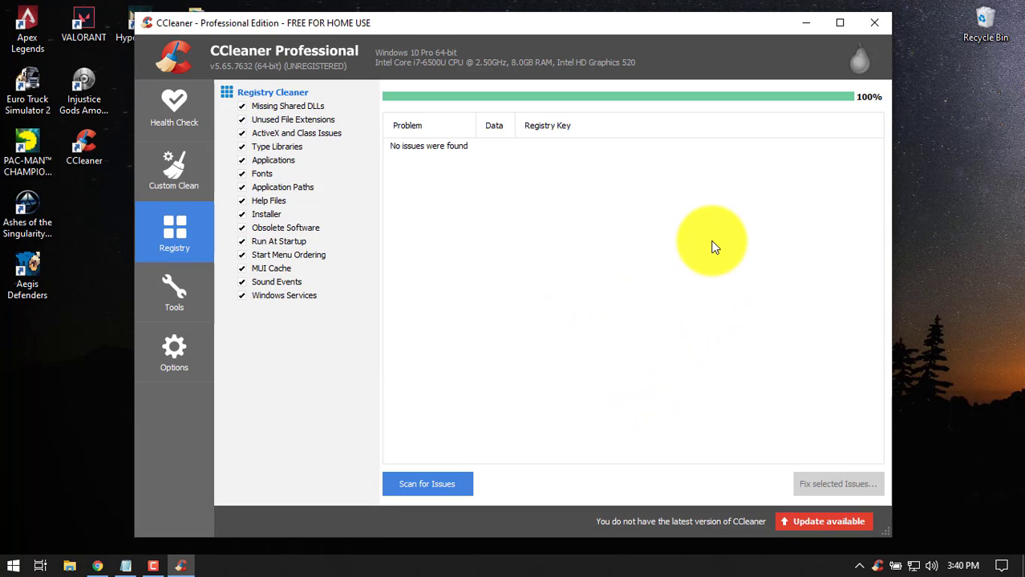
pyautogui.click(872, 27)
pyautogui.rightClick(498, 239)
pyautogui.click(549, 284)
pyautogui.rightClick(474, 183)
pyautogui.click(537, 226)
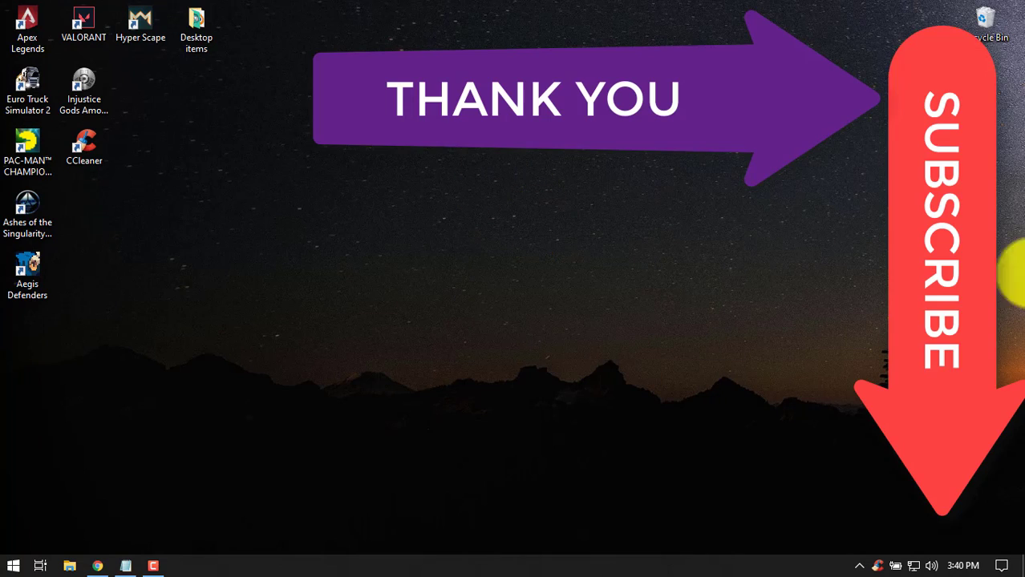